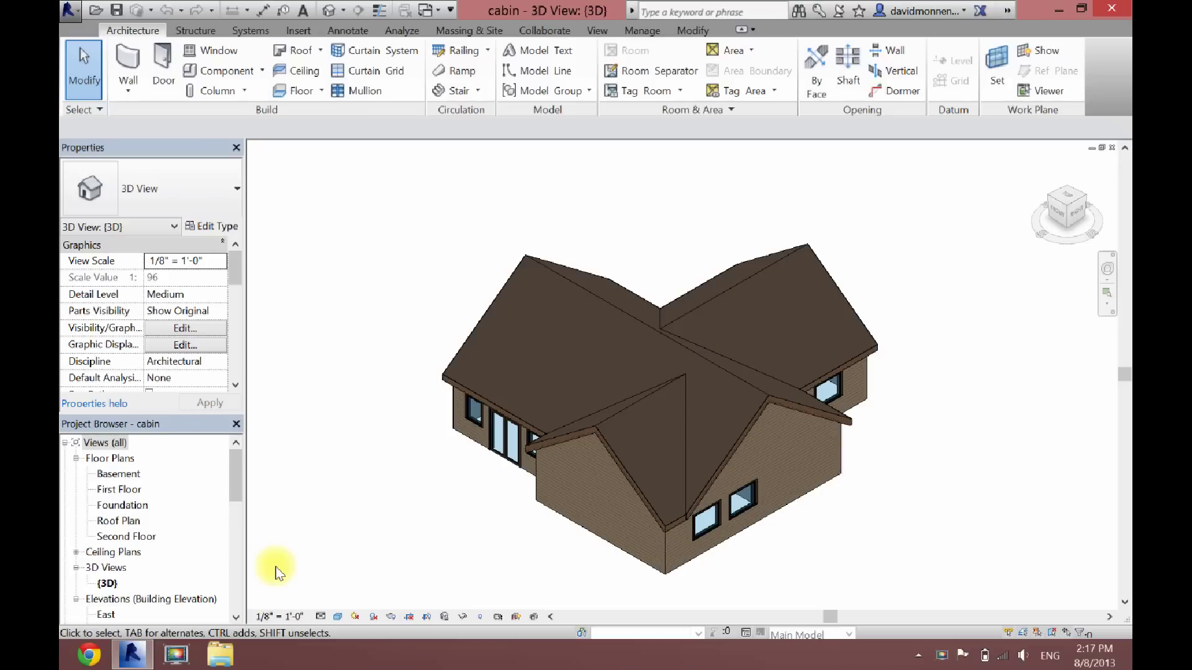
# Open the First Floor plan view and start a new Generic - 12" floor sketch.
pyautogui.doubleClick(129, 490)
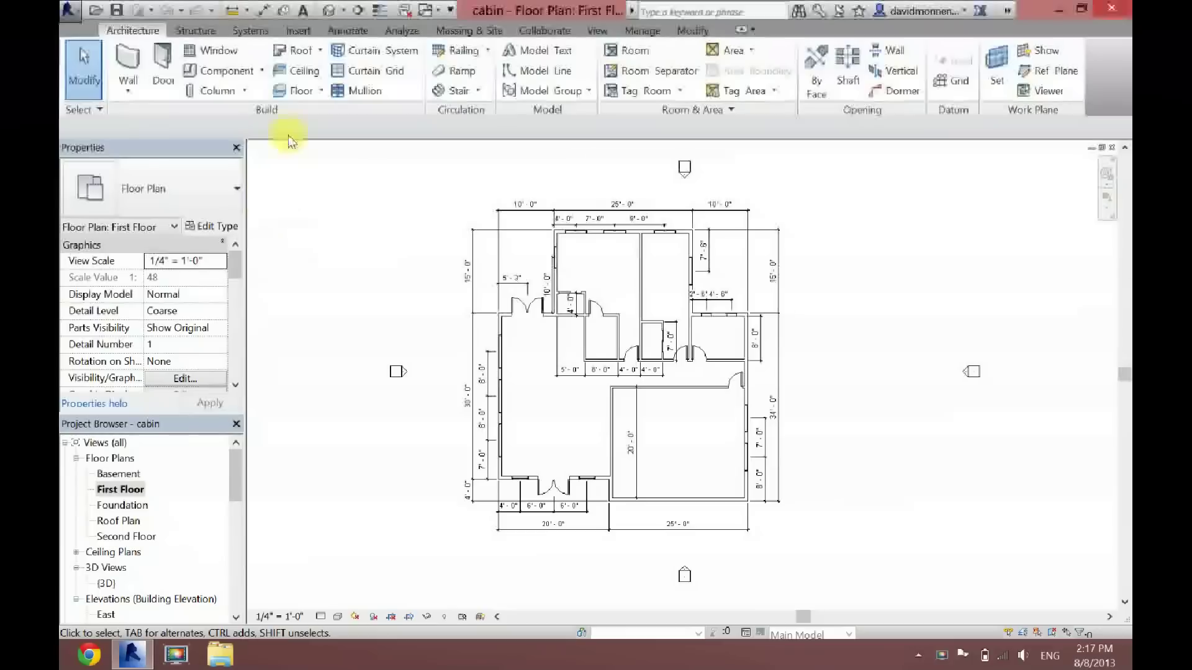
pyautogui.click(296, 96)
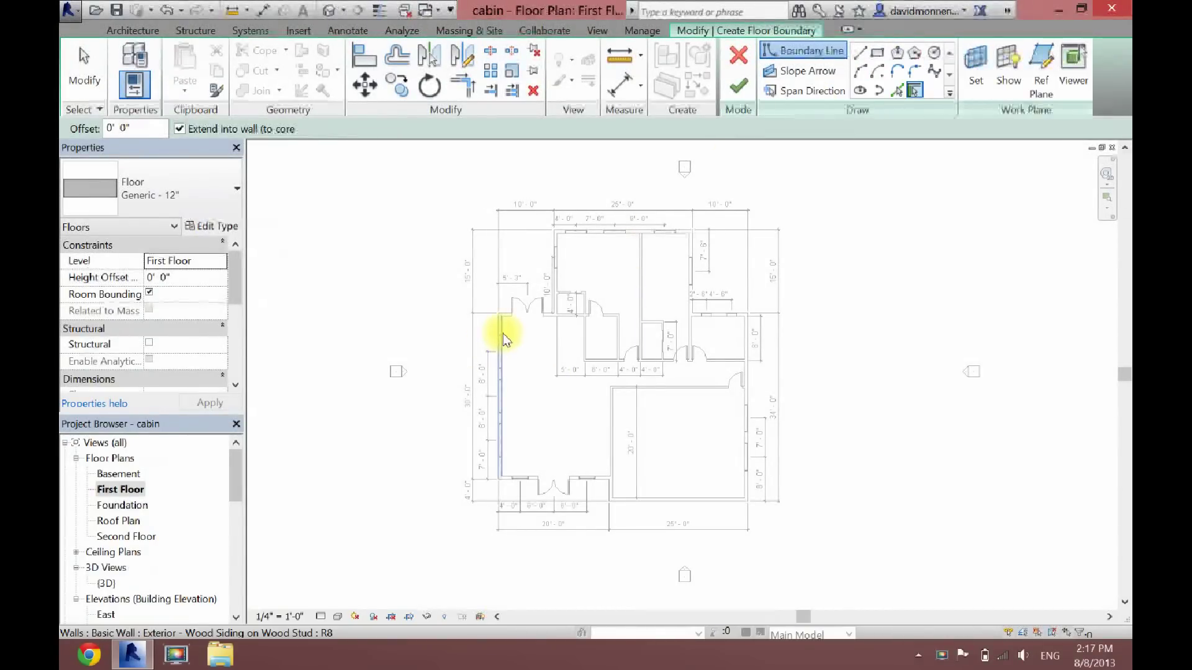
# Pick the west, north and east exterior walls as floor boundary lines.
pyautogui.scroll(5, 504, 335)
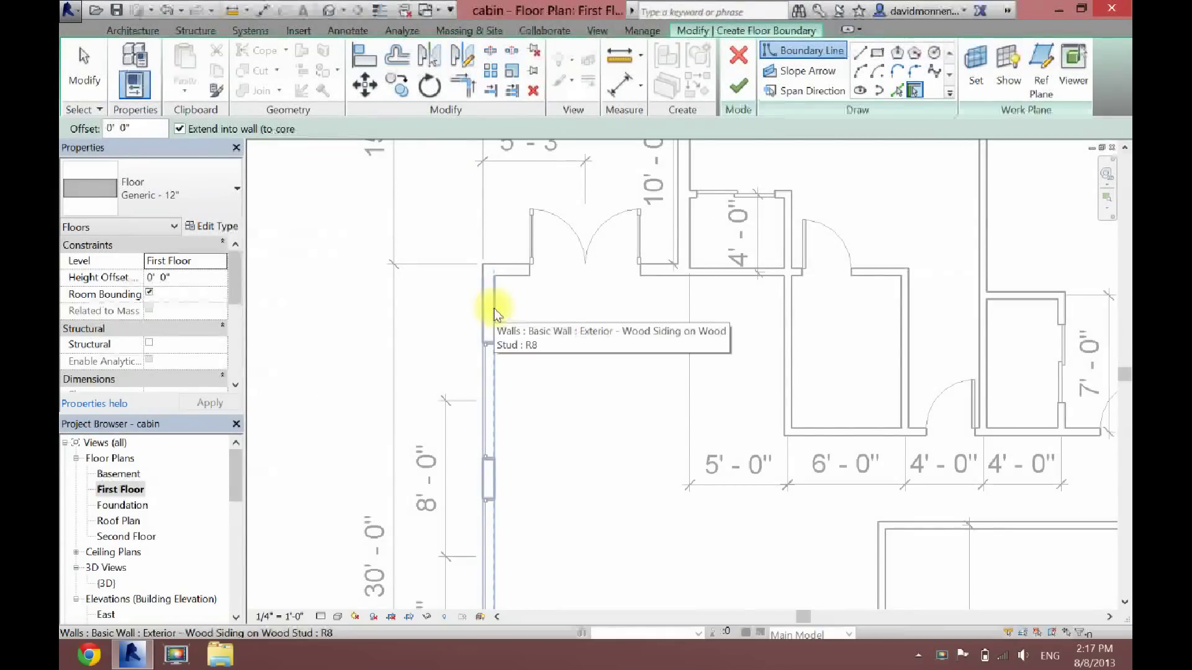
pyautogui.click(495, 314)
pyautogui.click(536, 273)
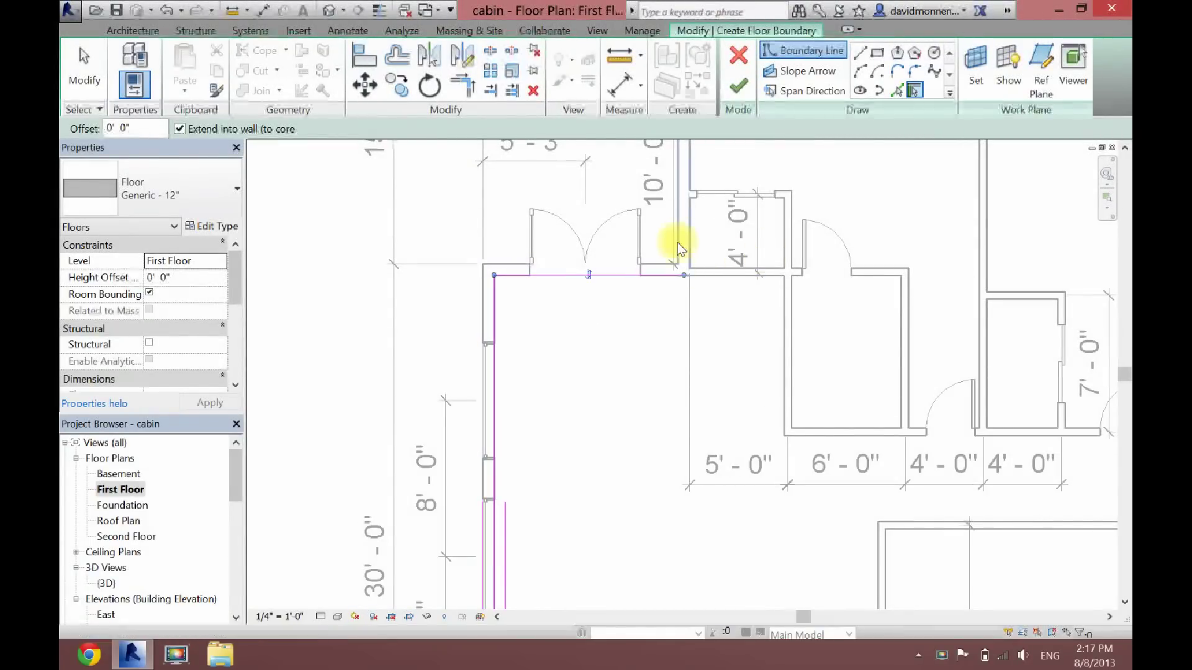
pyautogui.scroll(-2, 698, 261)
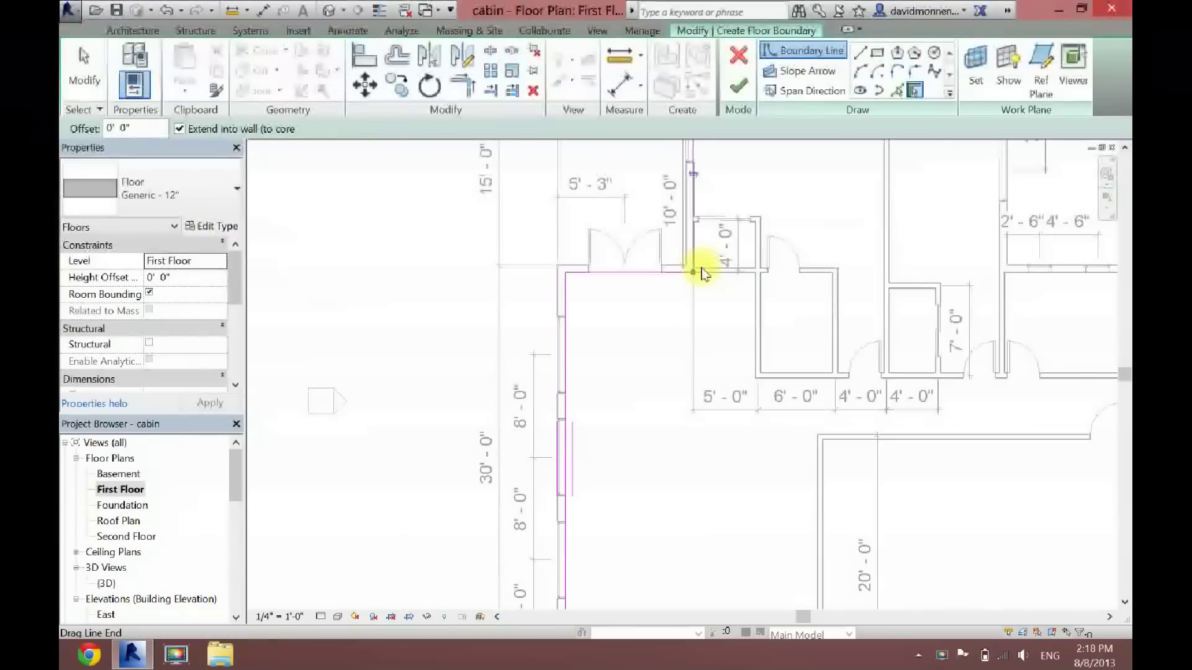
pyautogui.moveTo(1123, 374); pyautogui.dragTo(1123, 332)
pyautogui.click(863, 228)
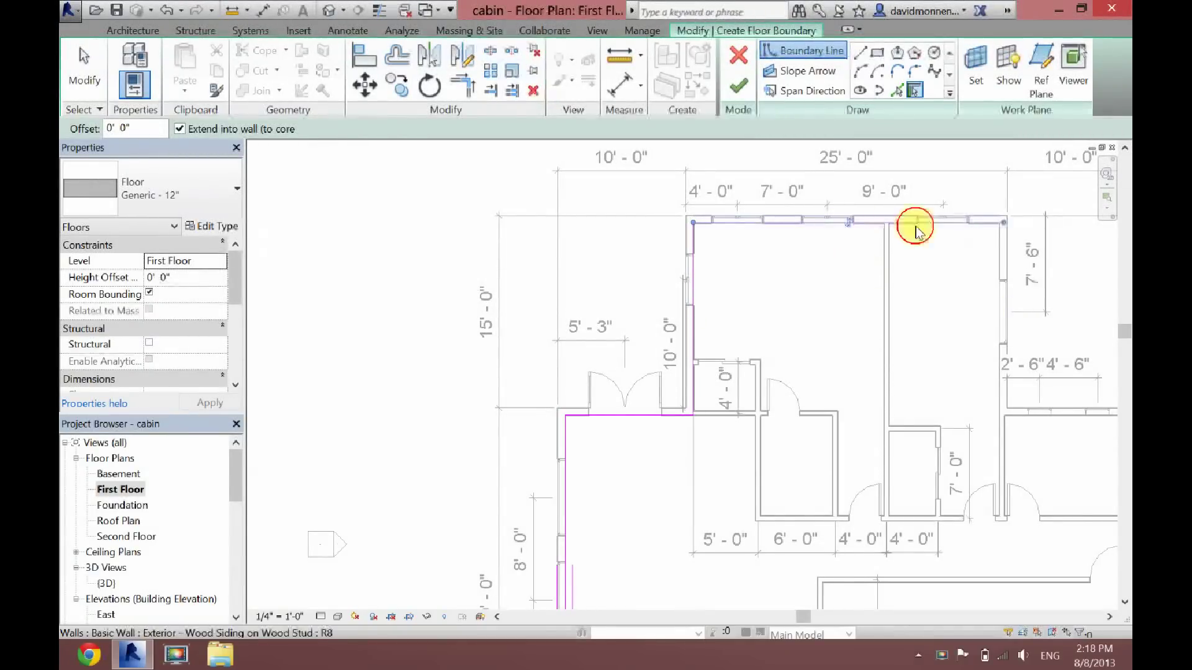
pyautogui.click(999, 254)
pyautogui.rightClick(1046, 419)
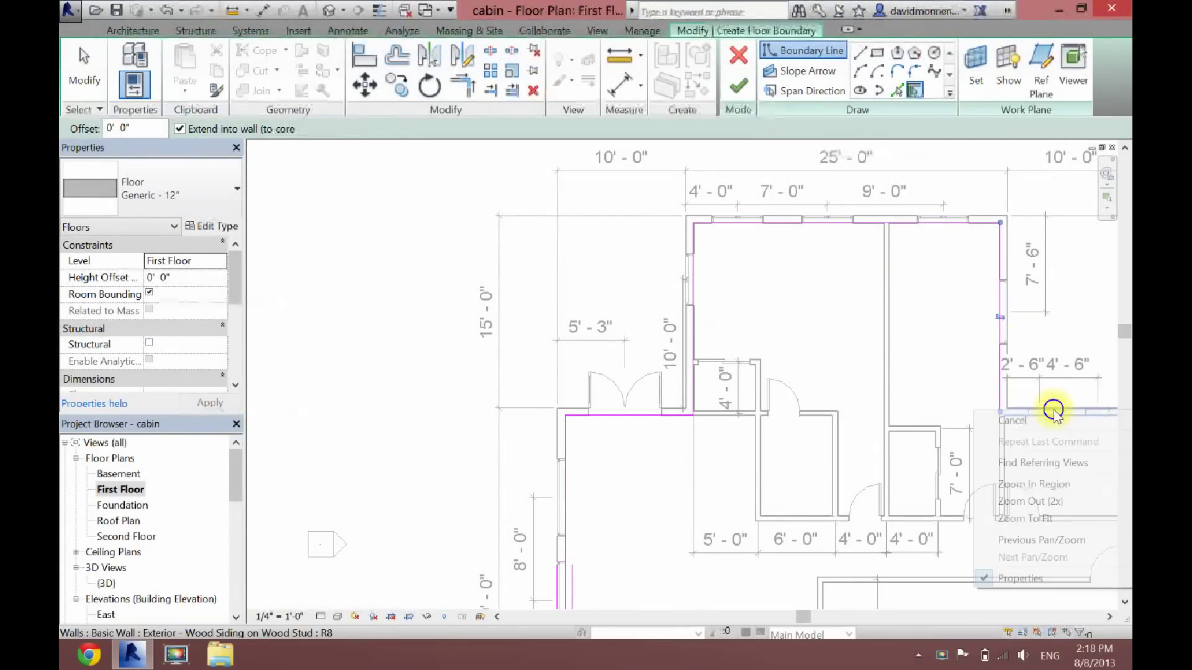
pyautogui.click(896, 390)
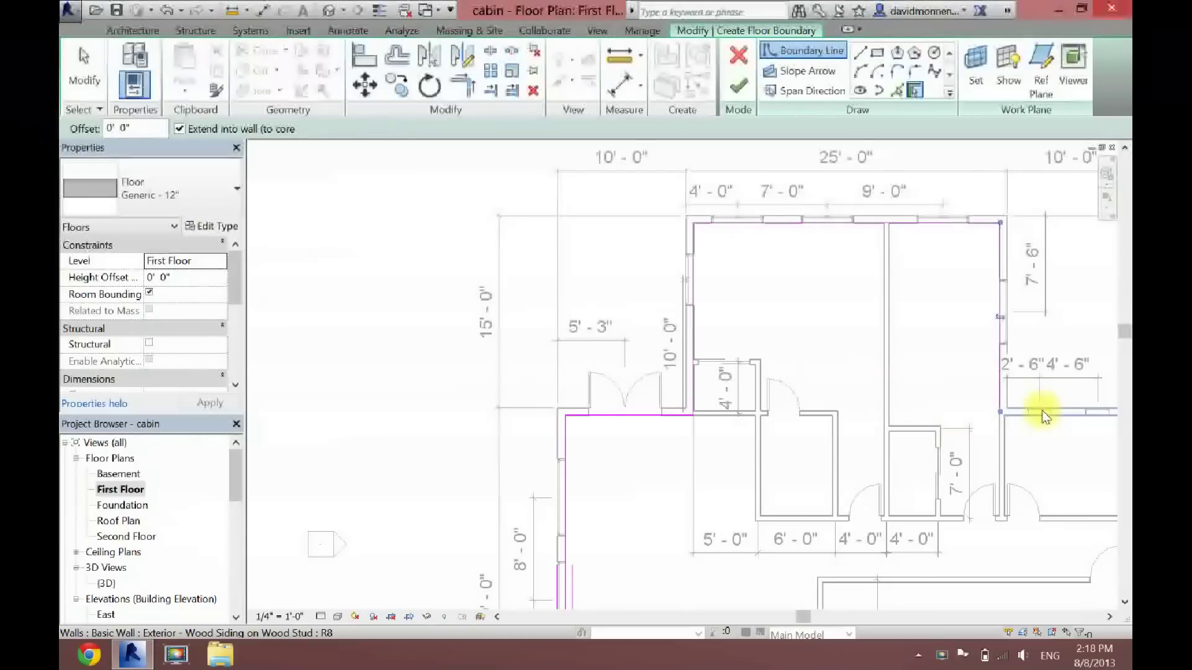
pyautogui.click(1044, 413)
# Pick the south and far east exterior walls to close the boundary loop.
pyautogui.moveTo(1119, 335); pyautogui.dragTo(1122, 428)
pyautogui.rightClick(1123, 428)
pyautogui.click(799, 474)
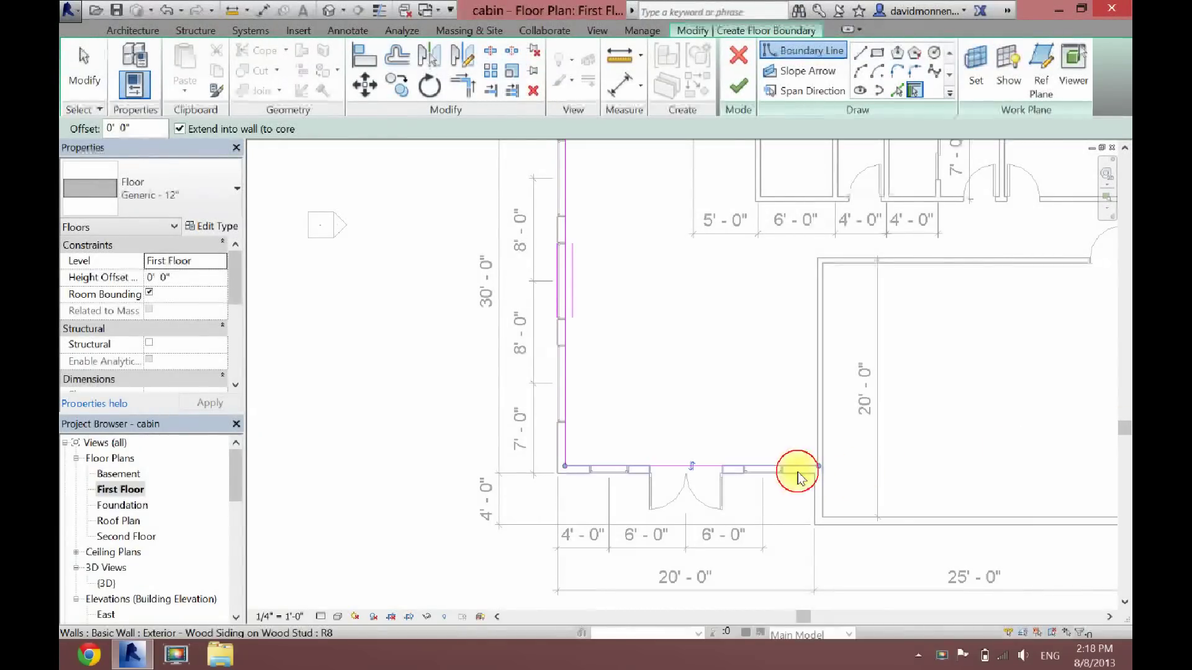
pyautogui.click(820, 491)
pyautogui.click(850, 519)
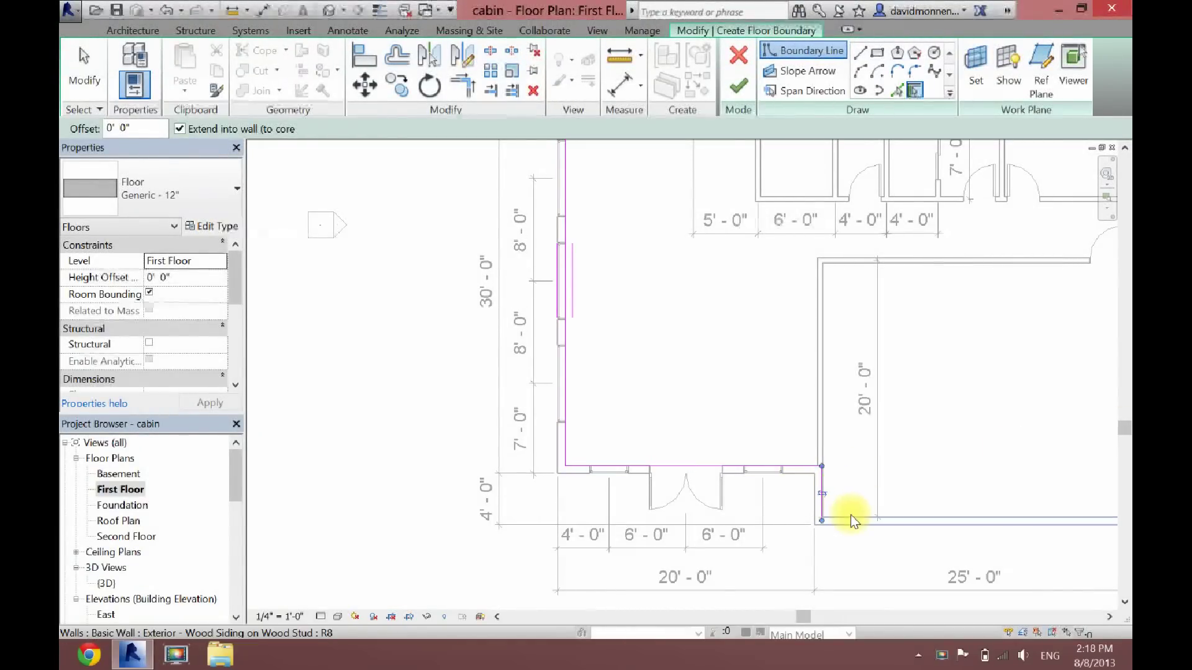
pyautogui.rightClick(854, 515)
pyautogui.click(833, 519)
pyautogui.moveTo(813, 620); pyautogui.dragTo(916, 616)
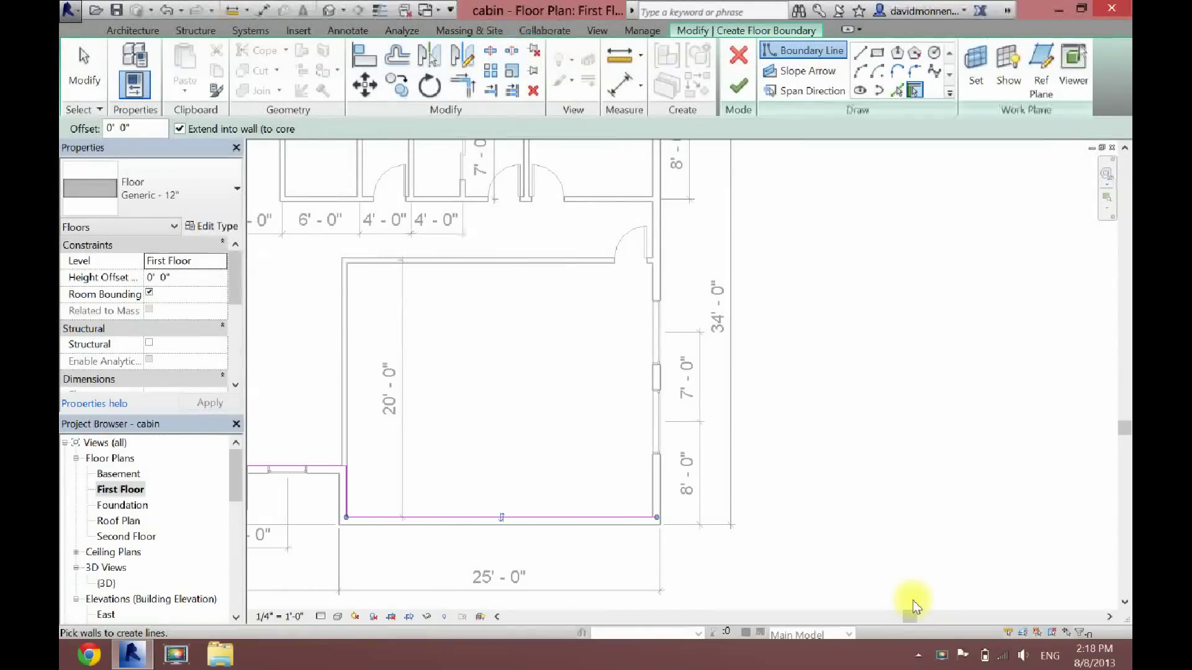
pyautogui.click(653, 427)
pyautogui.moveTo(1125, 430); pyautogui.dragTo(1121, 370)
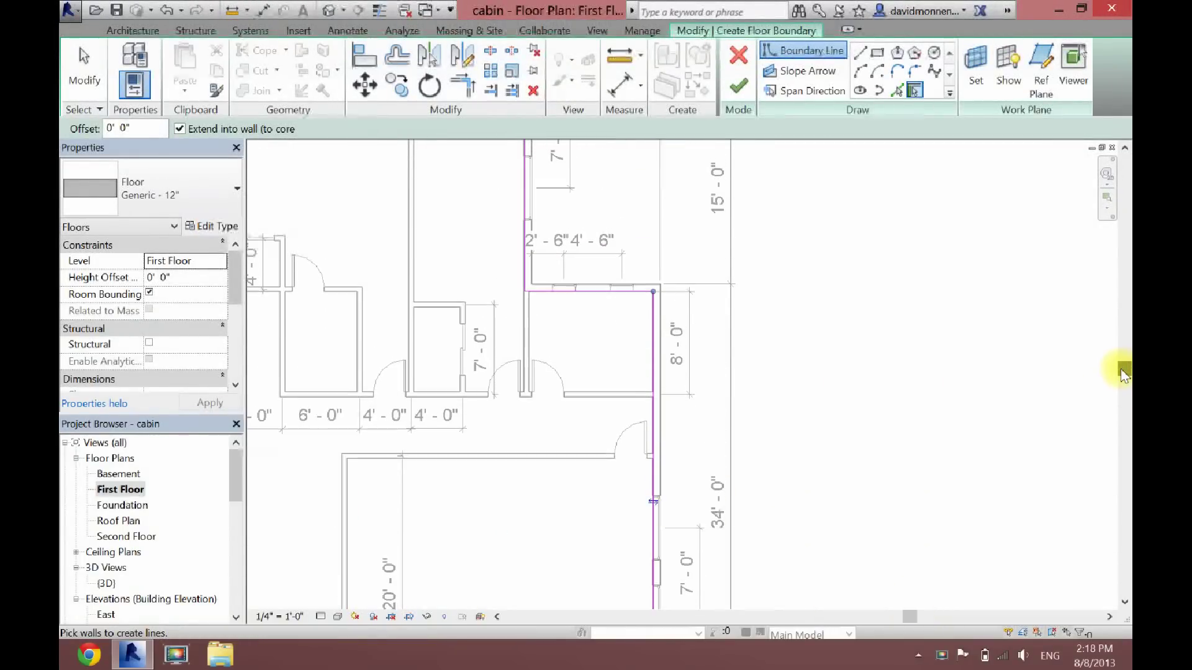
pyautogui.scroll(-4, 618, 334)
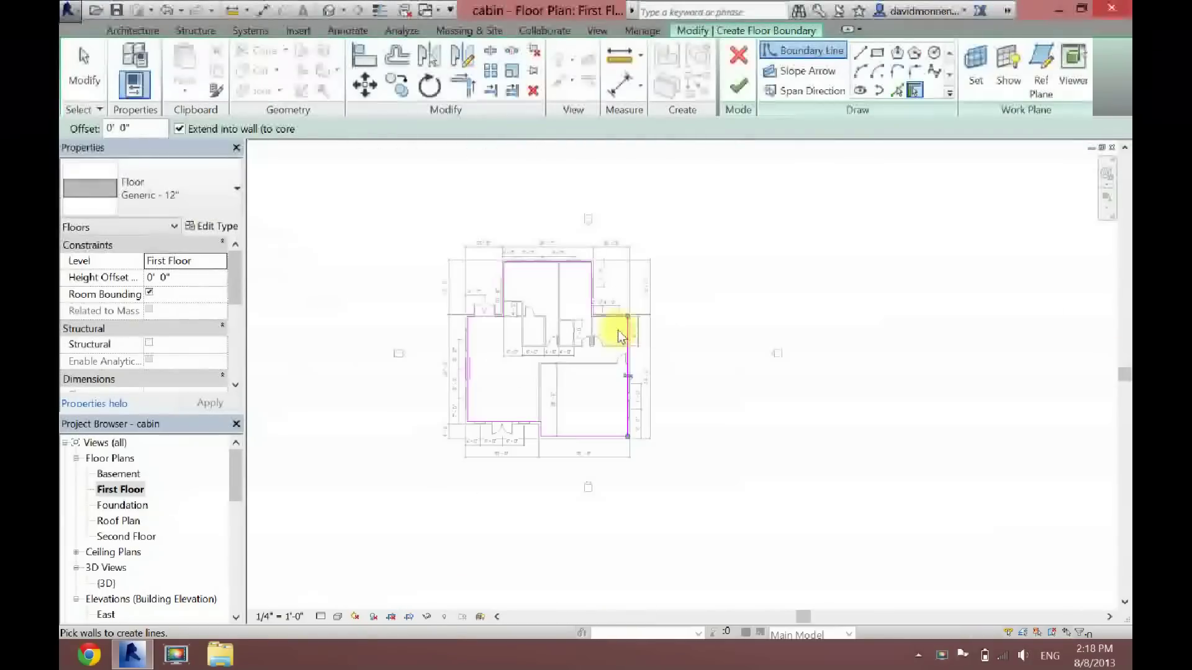
pyautogui.scroll(1, 618, 334)
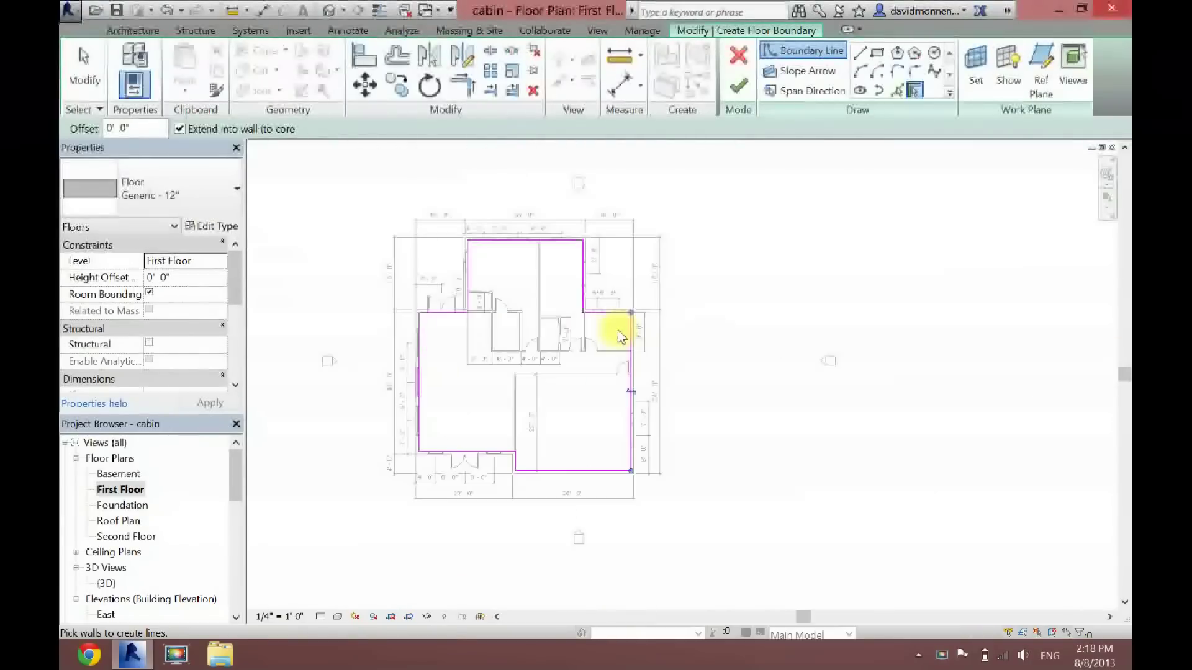
# Finish the first-floor sketch and set the floor type to Wood Joist 10" - Wood Finish.
pyautogui.click(739, 85)
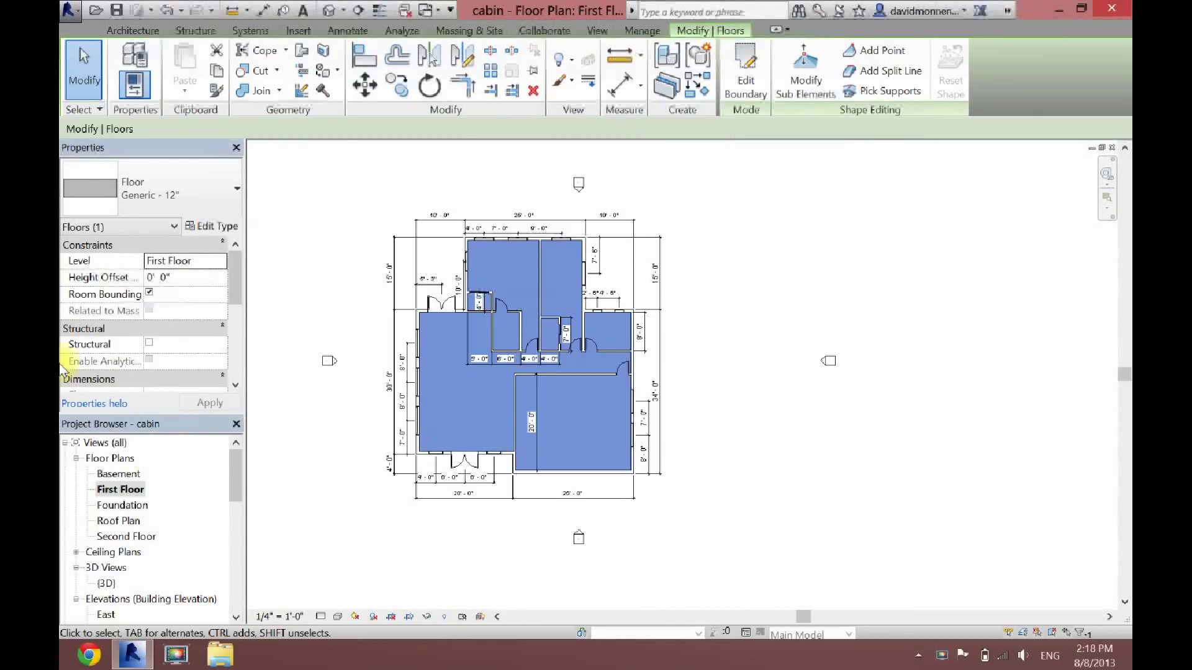
pyautogui.click(182, 210)
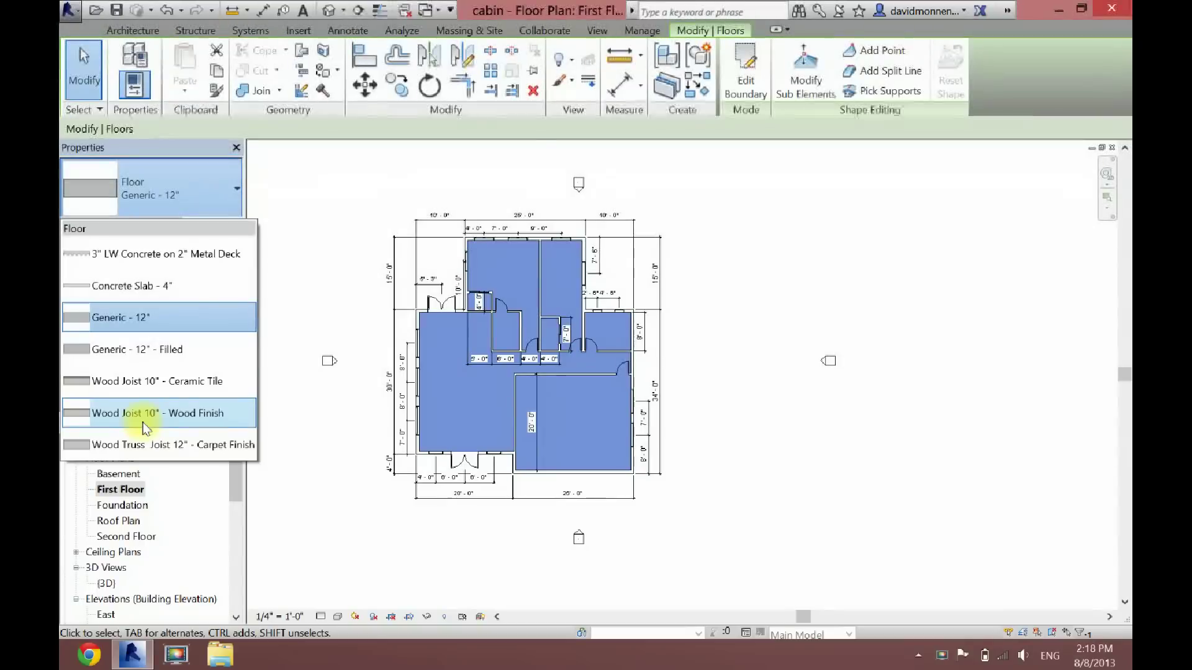
pyautogui.click(143, 414)
pyautogui.click(454, 553)
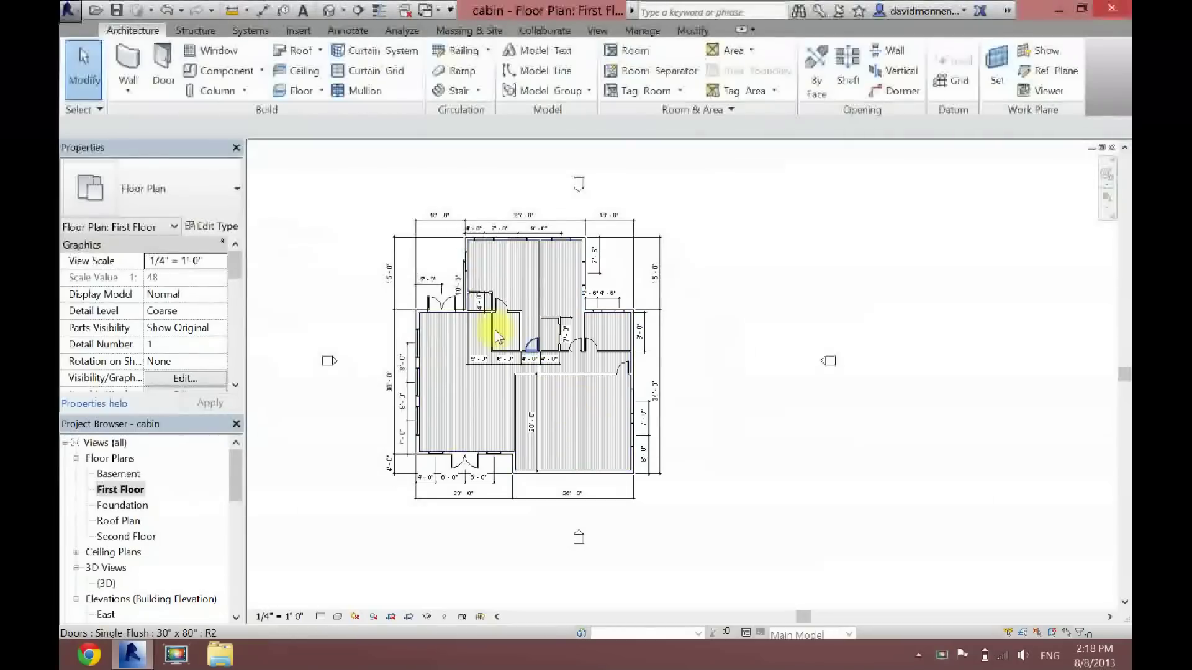
pyautogui.click(504, 293)
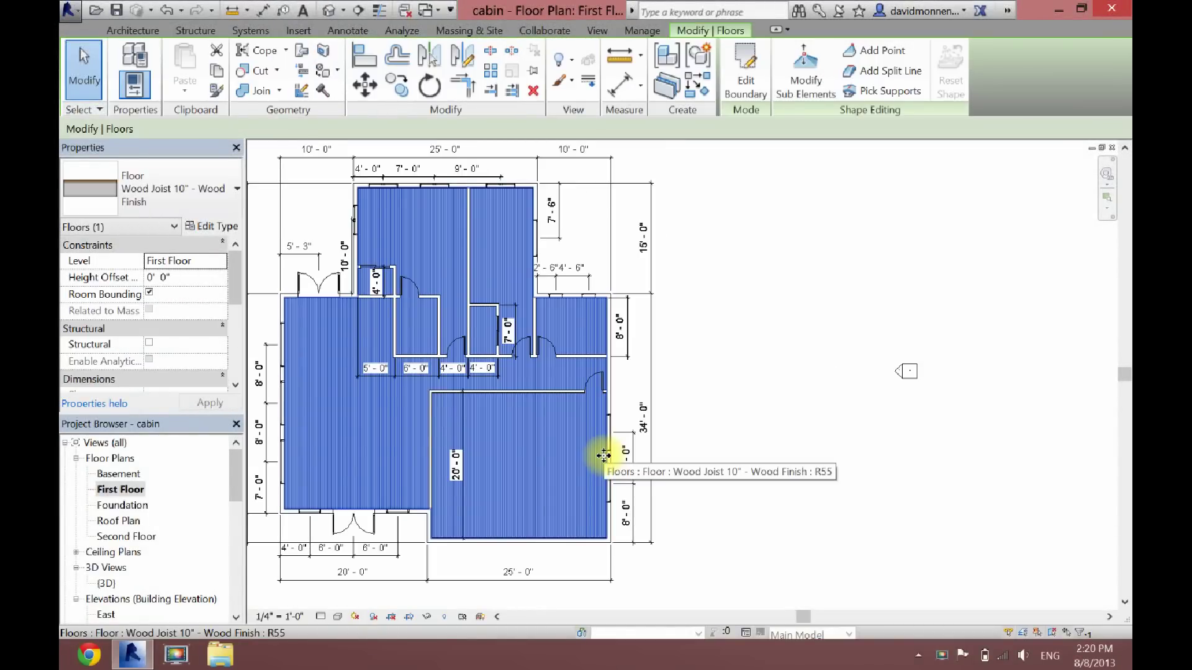
pyautogui.click(624, 409)
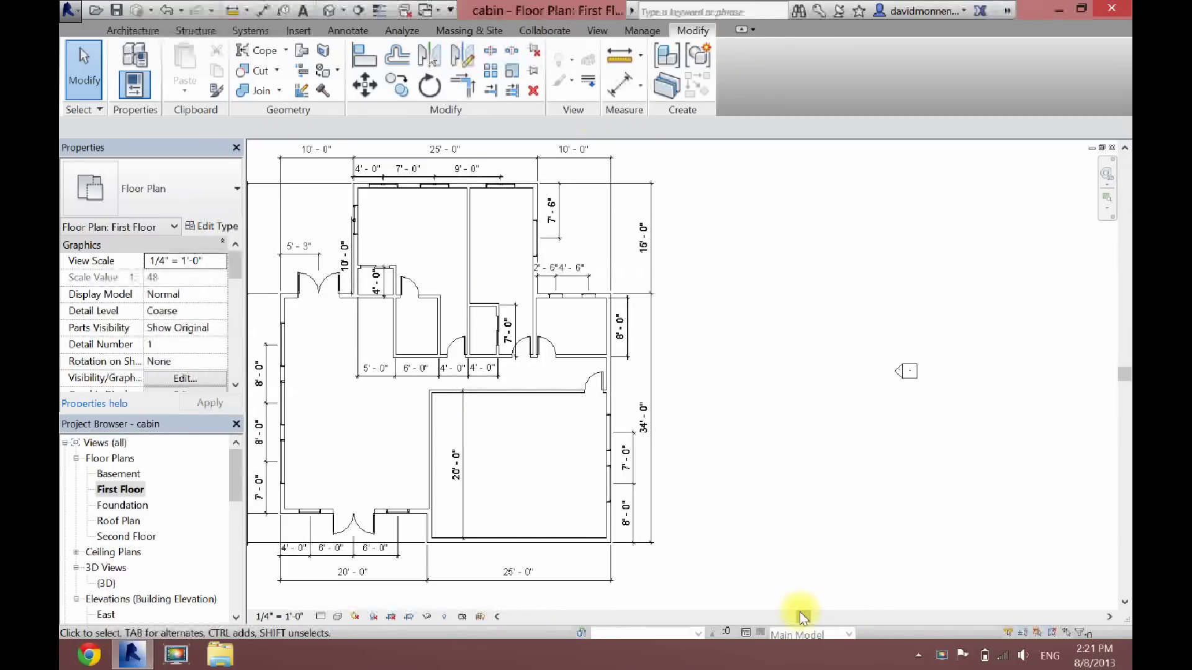
# Start a new floor and pick the left, top and small interior walls as boundary.
pyautogui.moveTo(800, 613); pyautogui.dragTo(778, 615)
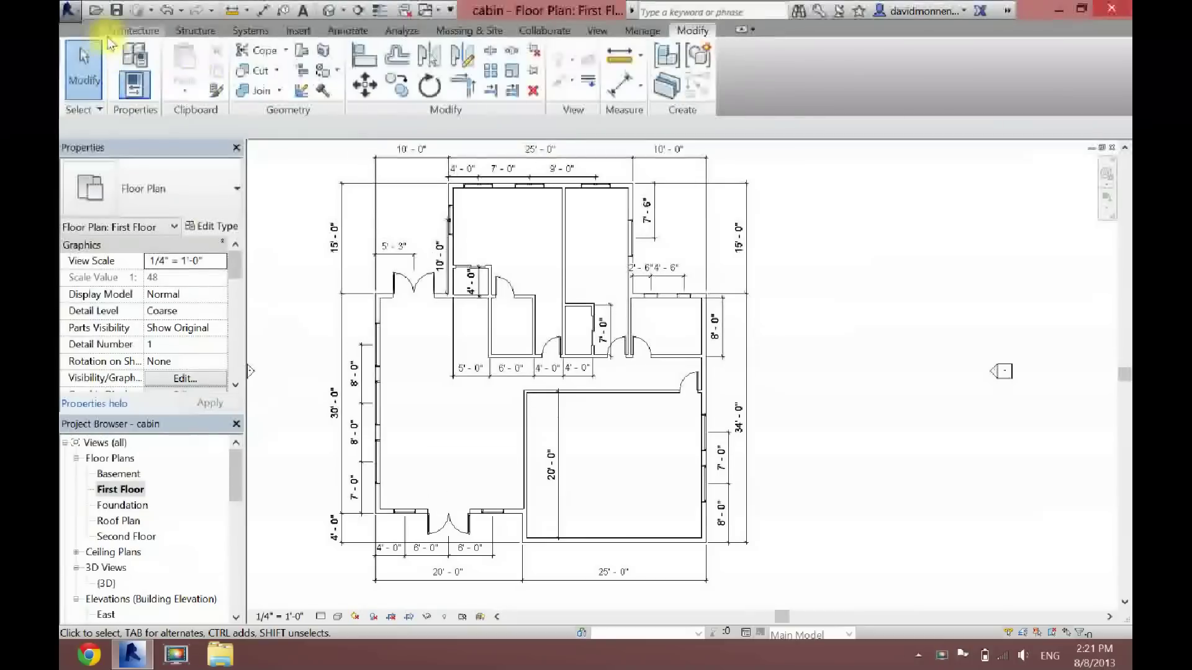
pyautogui.click(127, 30)
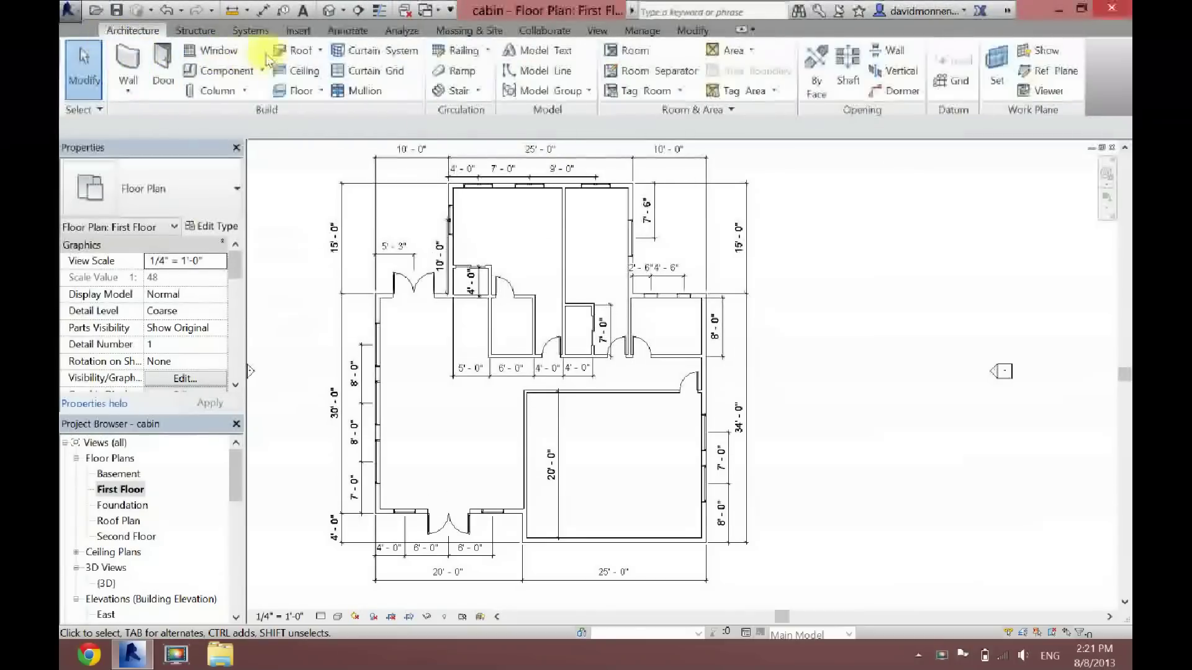
pyautogui.click(301, 90)
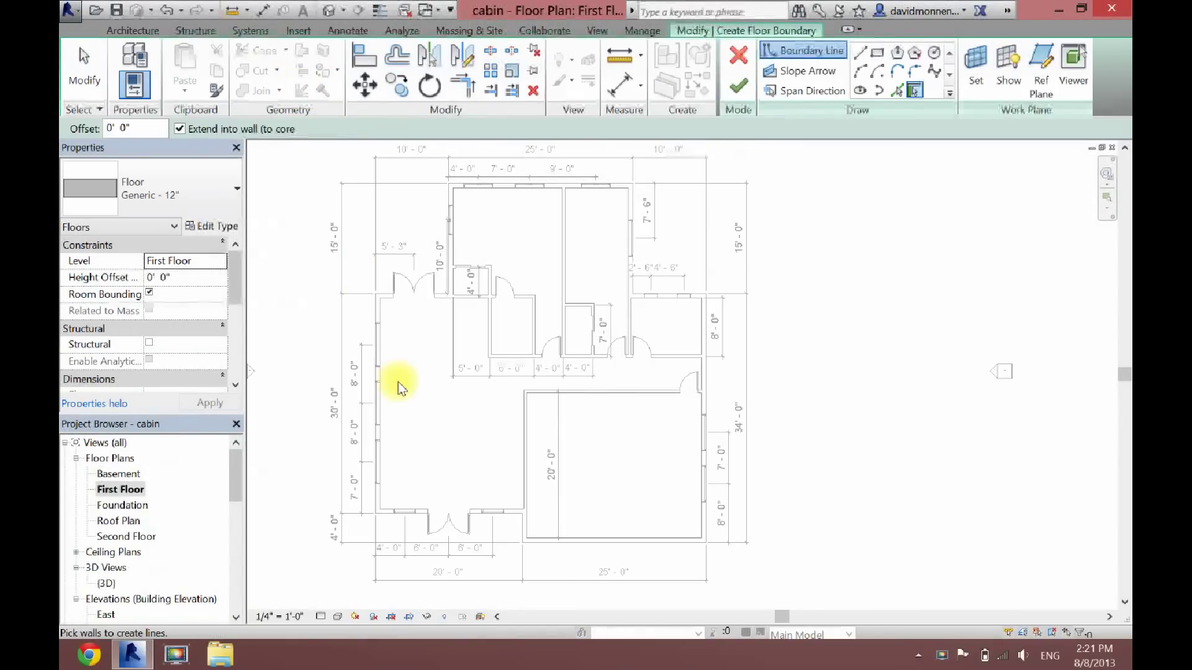
pyautogui.click(380, 365)
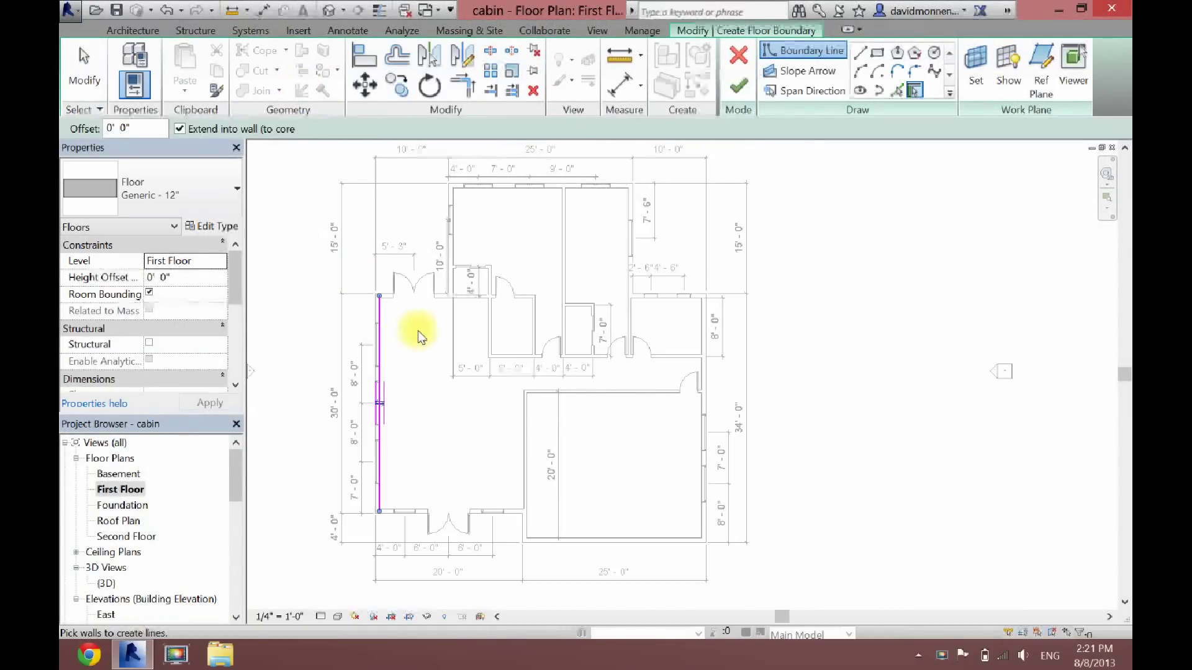
pyautogui.click(445, 301)
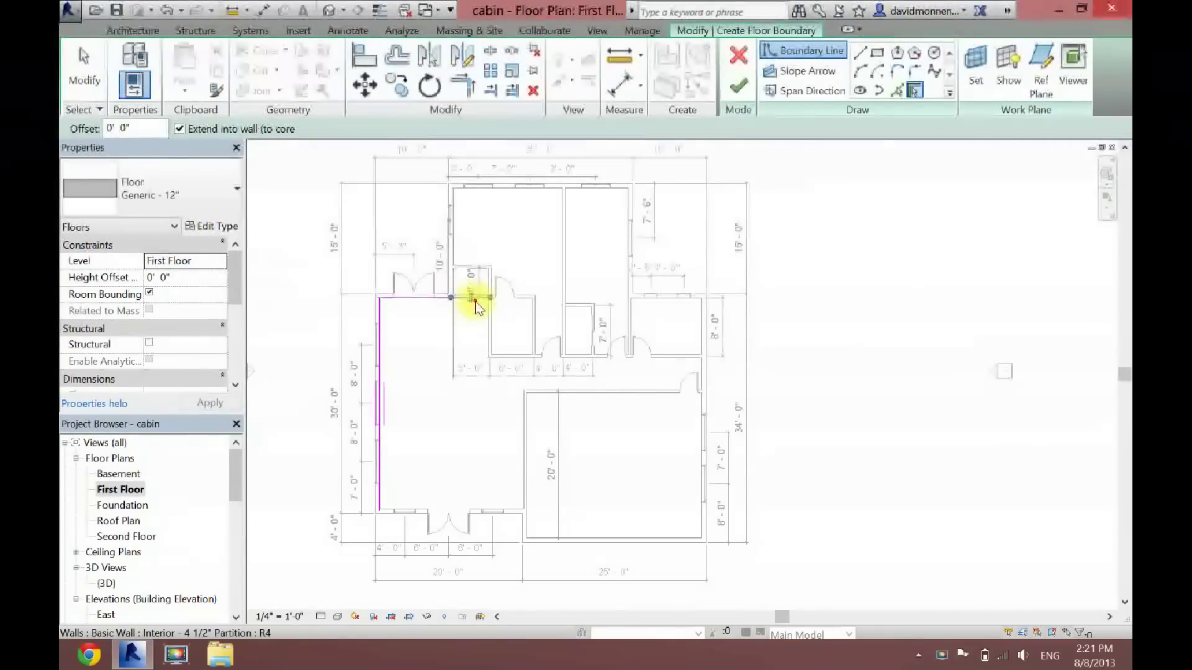
pyautogui.click(488, 314)
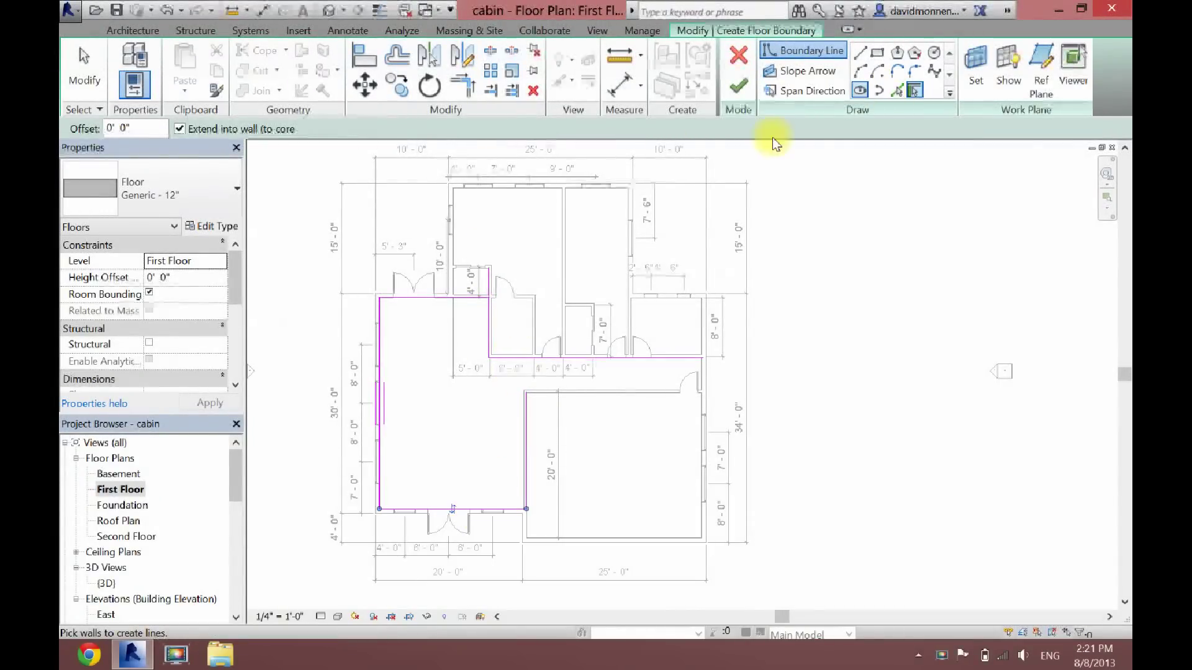
# Join the top corner, draw the hallway boundary edges, and finish the living-area floor.
pyautogui.click(461, 79)
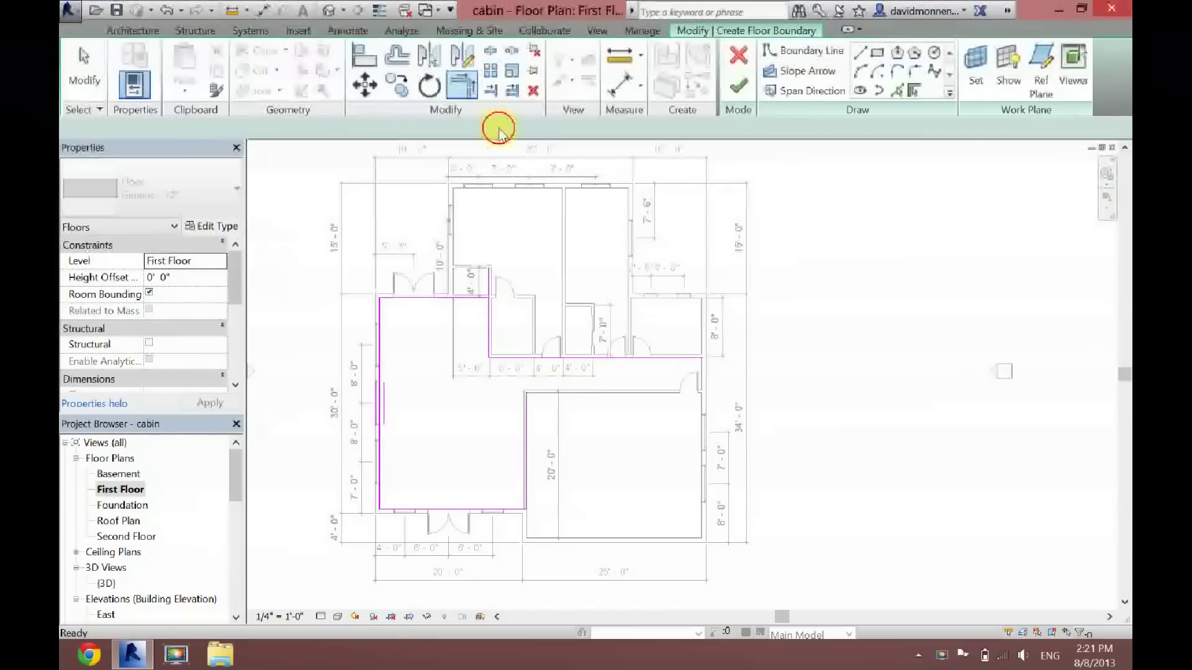
pyautogui.click(490, 309)
pyautogui.click(488, 314)
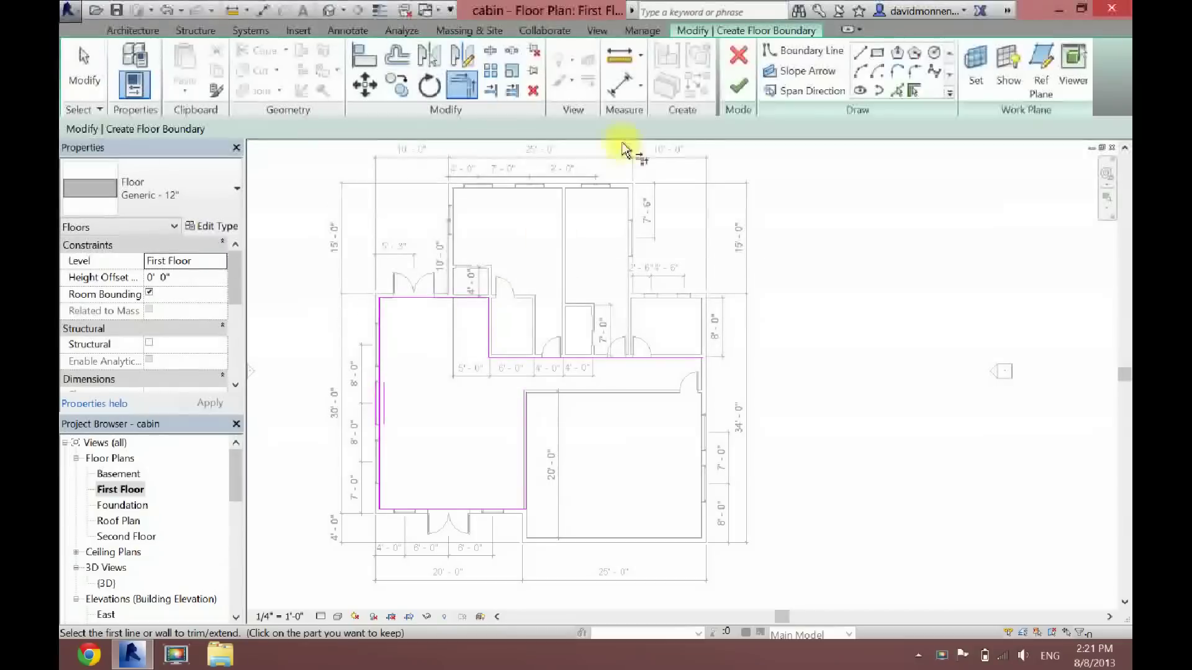
pyautogui.click(863, 53)
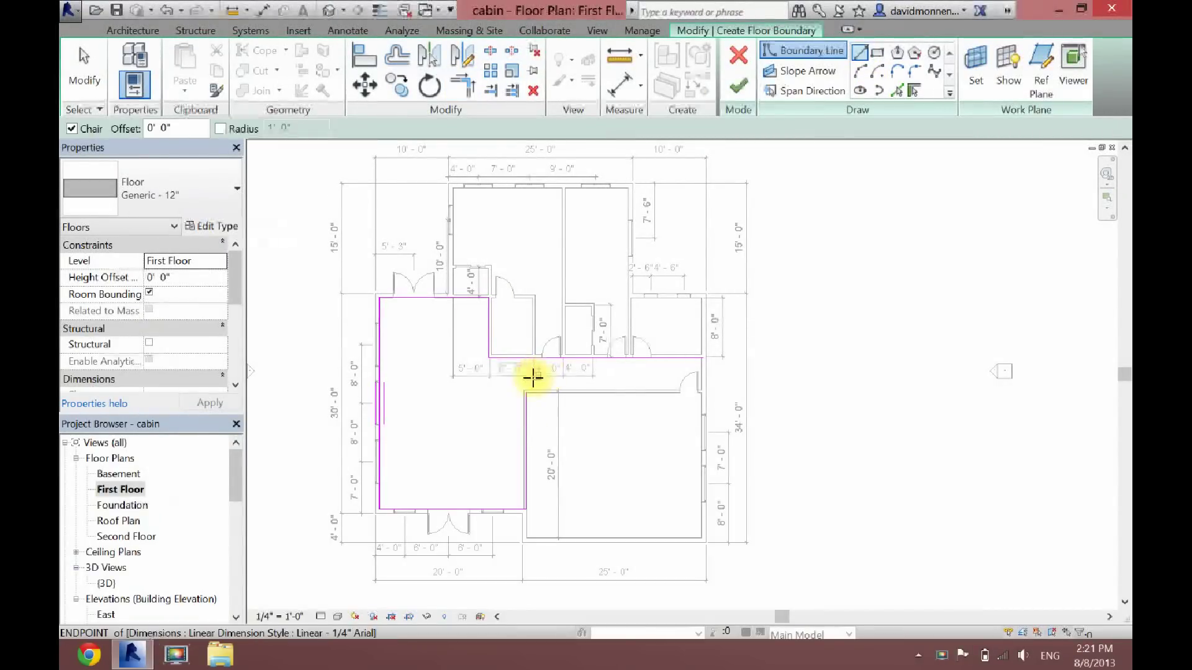
pyautogui.click(527, 393)
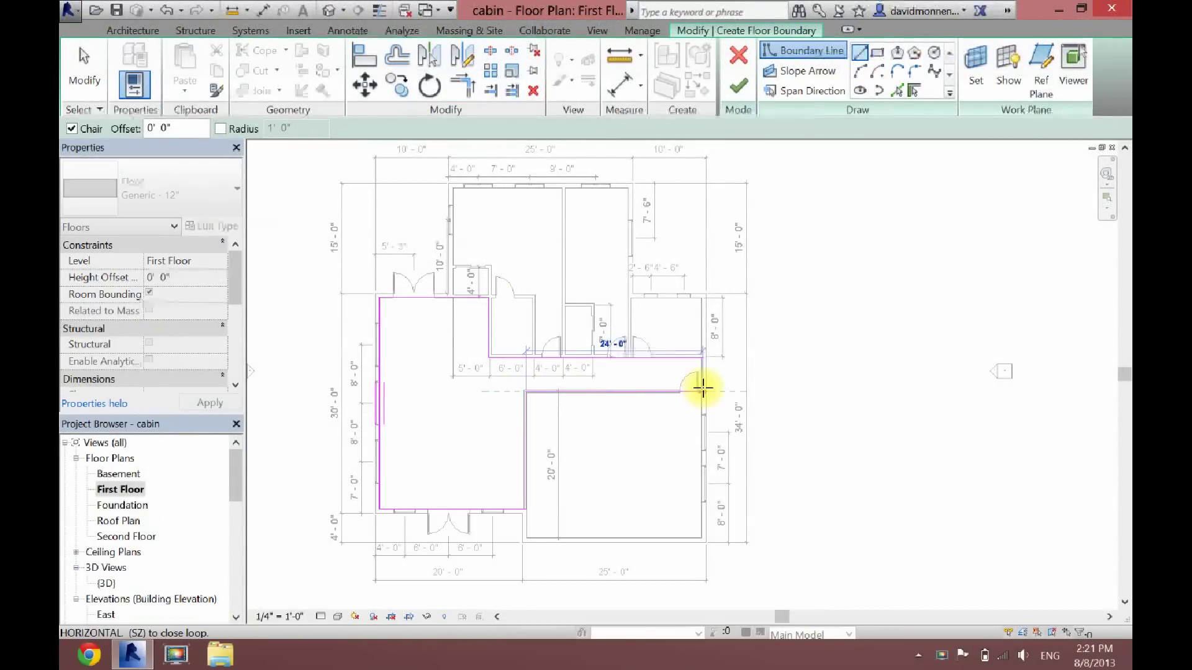
pyautogui.click(700, 391)
pyautogui.click(702, 357)
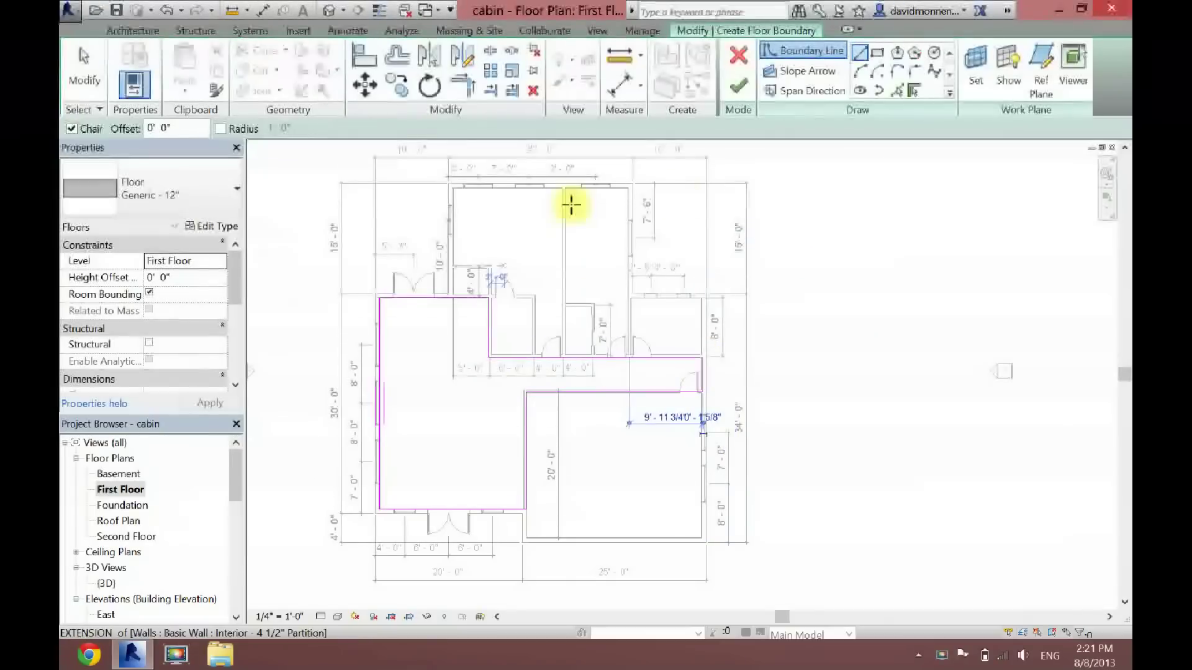
pyautogui.click(736, 99)
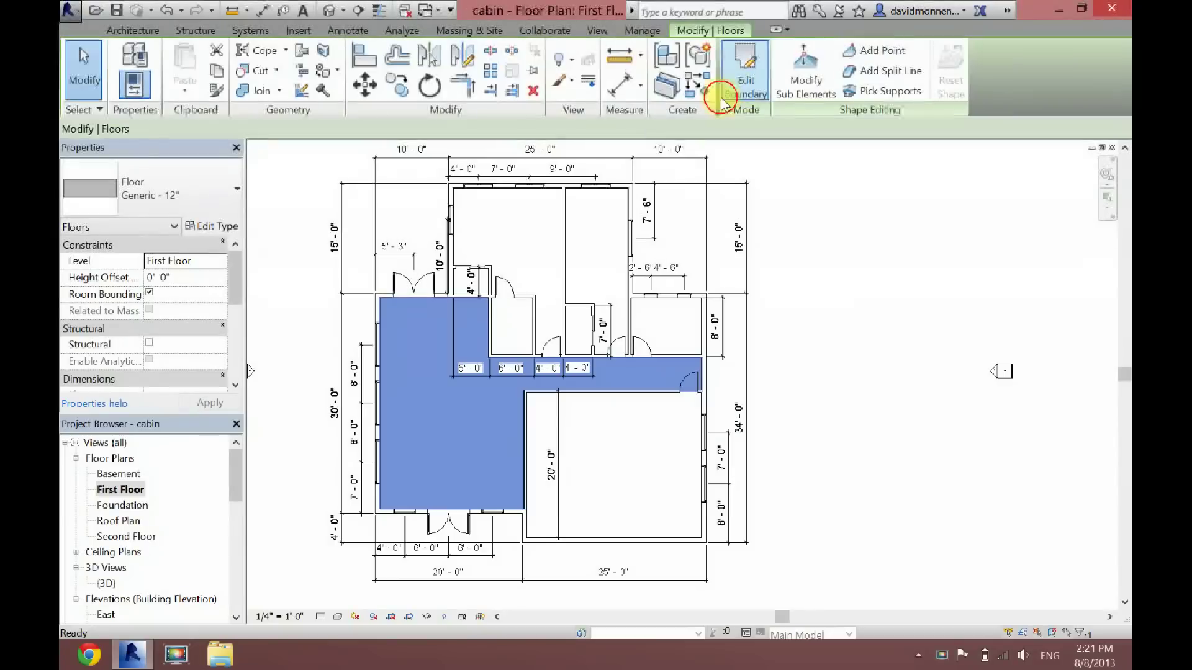
# Change the western room and hallway floor to Wood Joist 10" - Wood Finish.
pyautogui.click(199, 185)
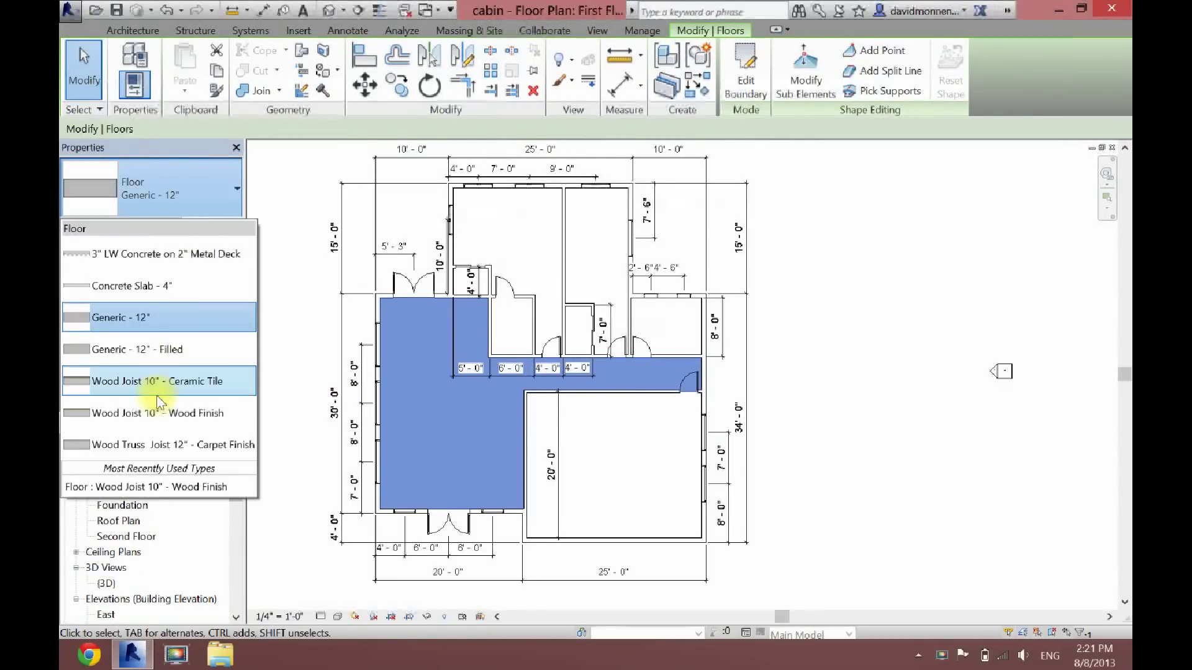
pyautogui.click(313, 304)
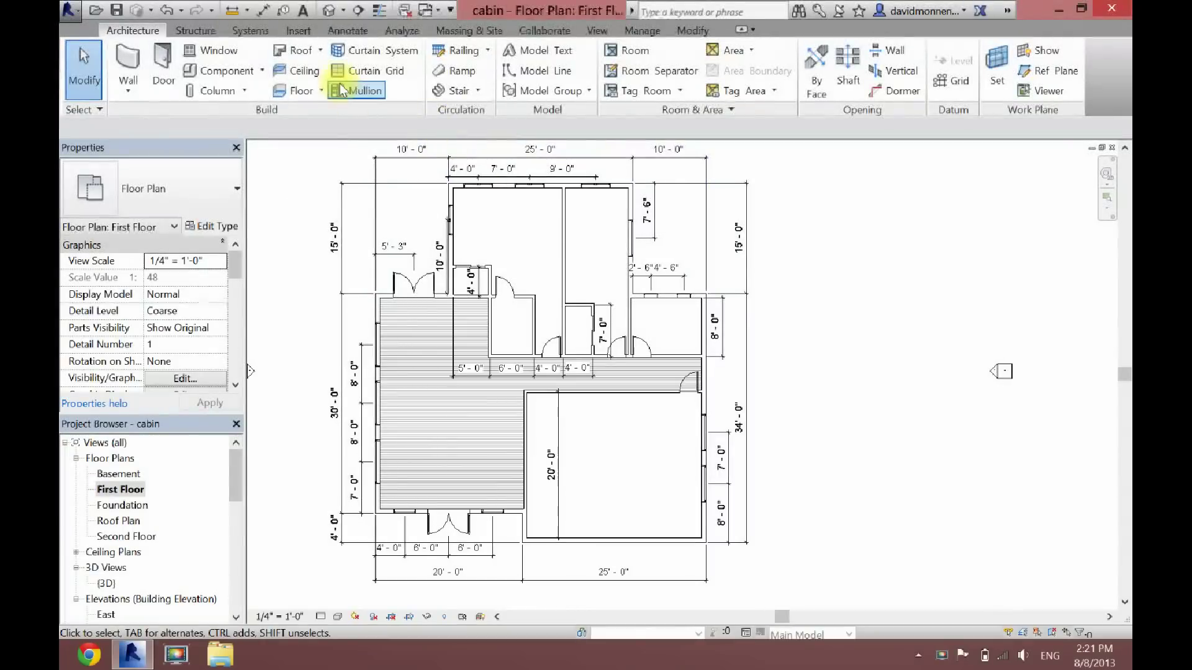
# Start a new floor and pick the garage's left, top, bottom and right walls as boundary.
pyautogui.click(293, 92)
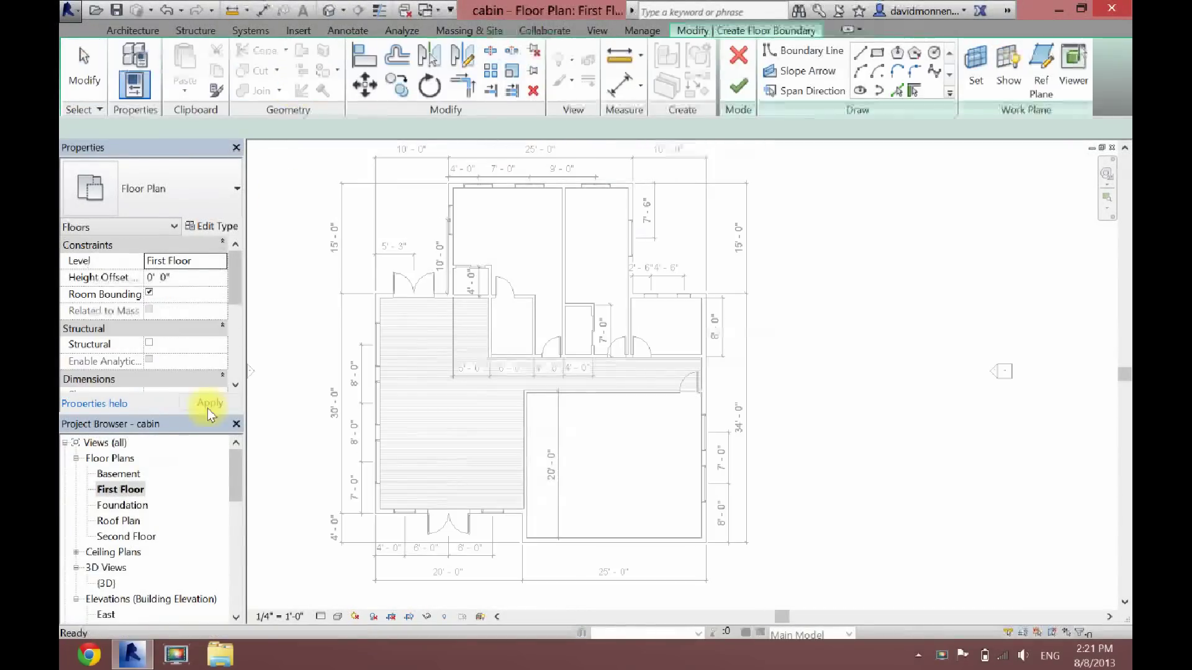
pyautogui.click(528, 415)
pyautogui.click(584, 404)
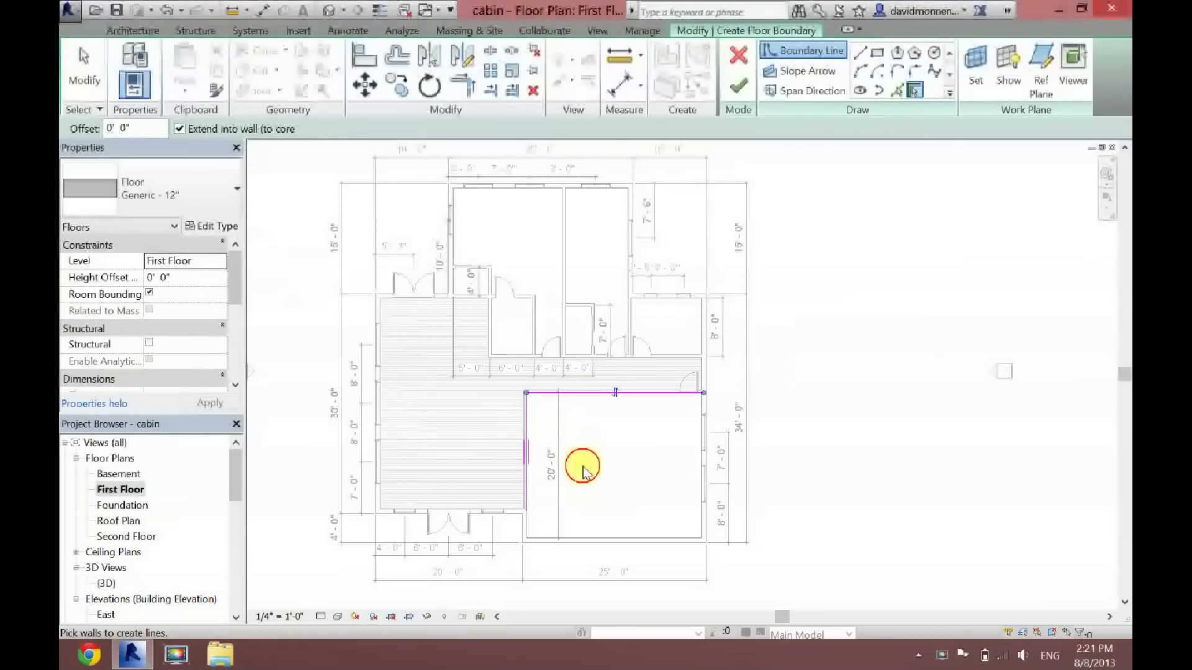
pyautogui.click(587, 536)
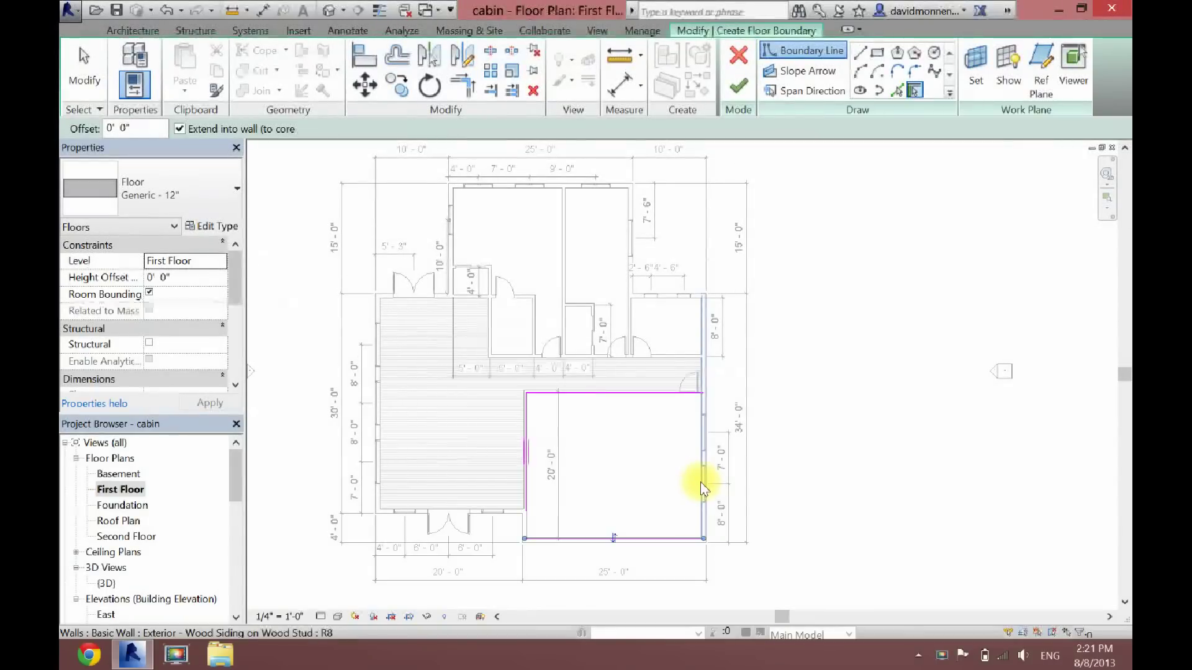
pyautogui.click(701, 483)
# Trim the bottom-left and top-right boundary corners and finish the garage floor.
pyautogui.click(462, 85)
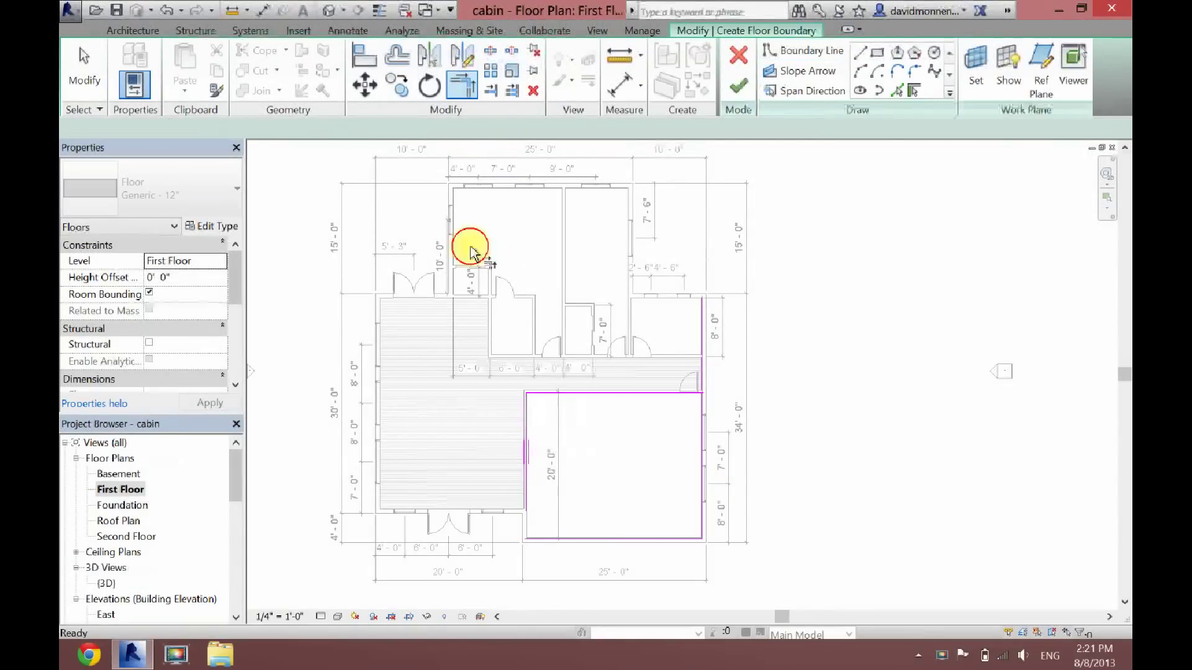
pyautogui.click(541, 539)
pyautogui.click(527, 496)
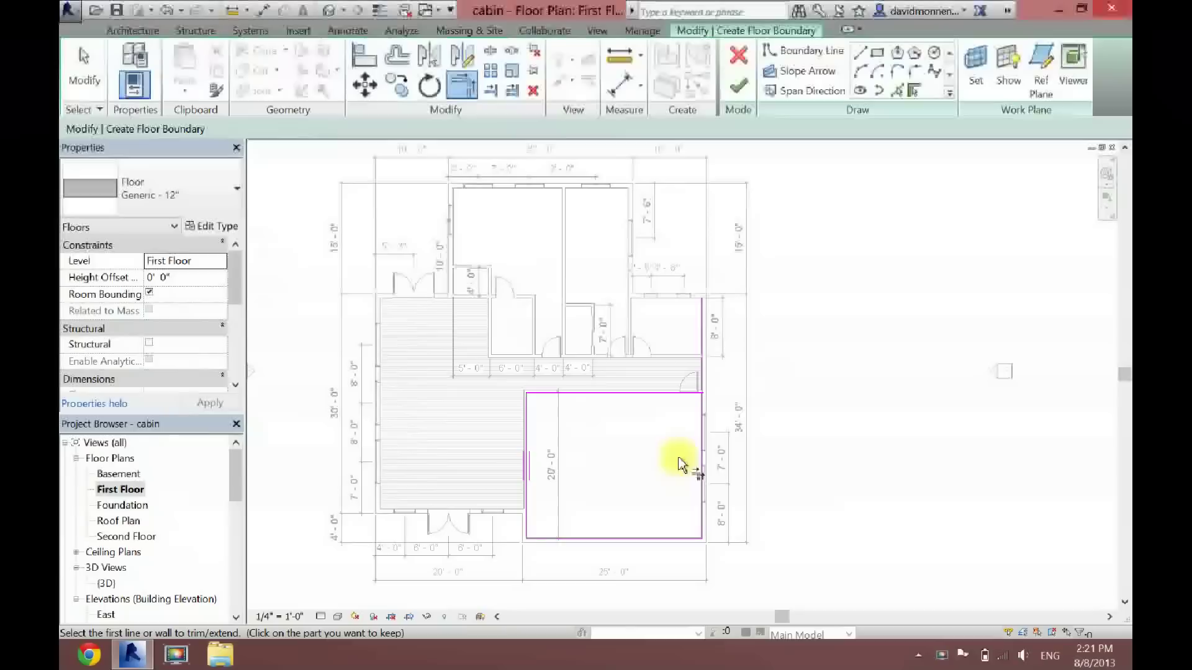
pyautogui.click(704, 411)
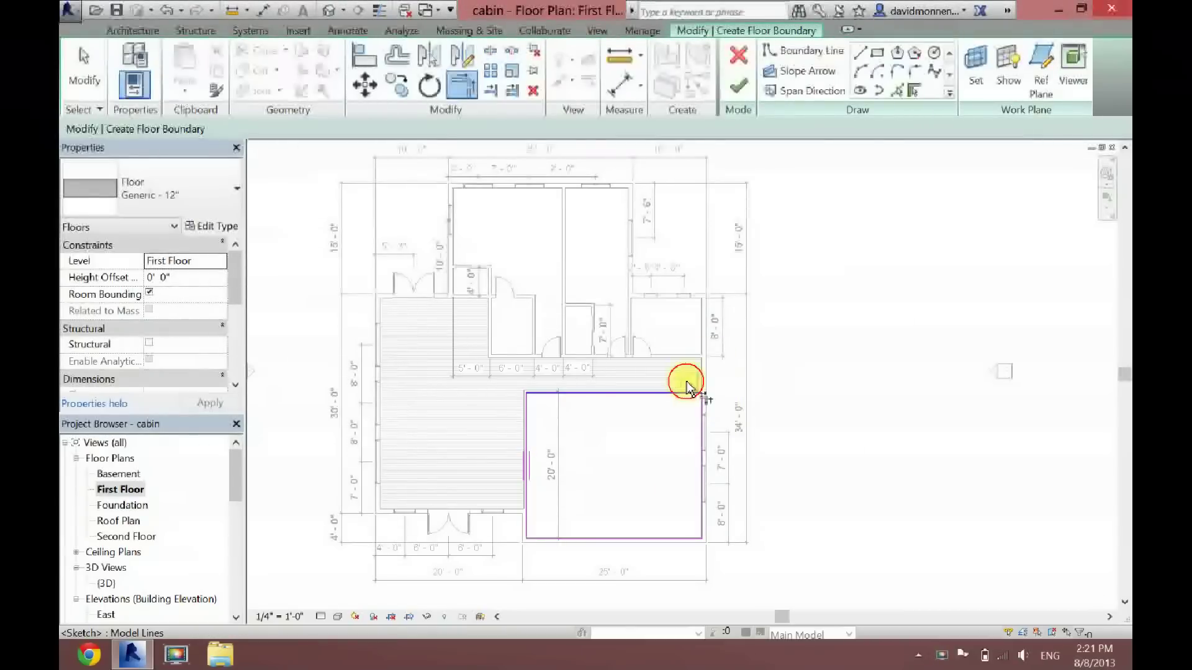
pyautogui.click(686, 385)
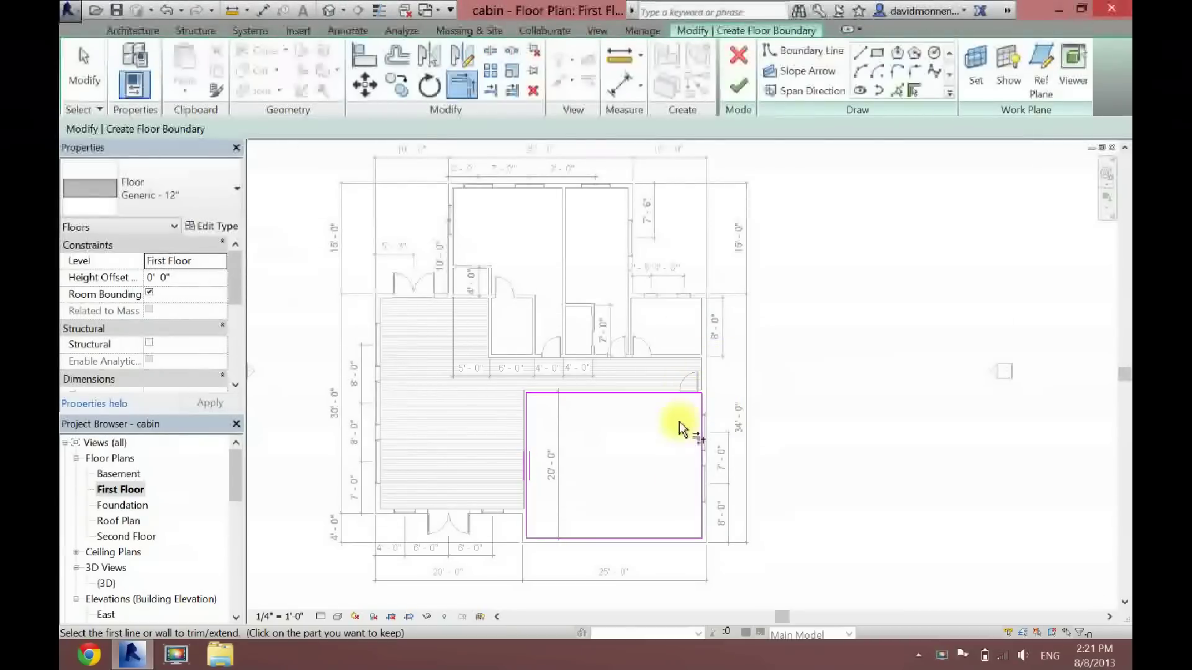
pyautogui.click(735, 78)
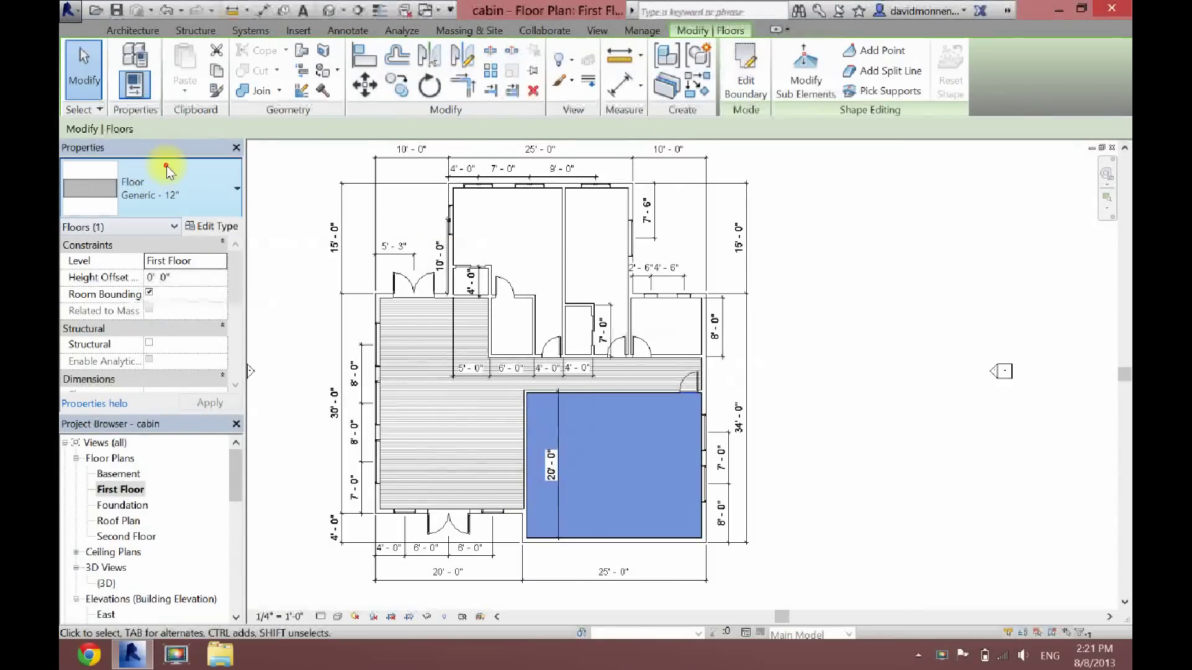
# Set the garage floor type to Concrete Slab - 4".
pyautogui.click(166, 165)
pyautogui.click(133, 291)
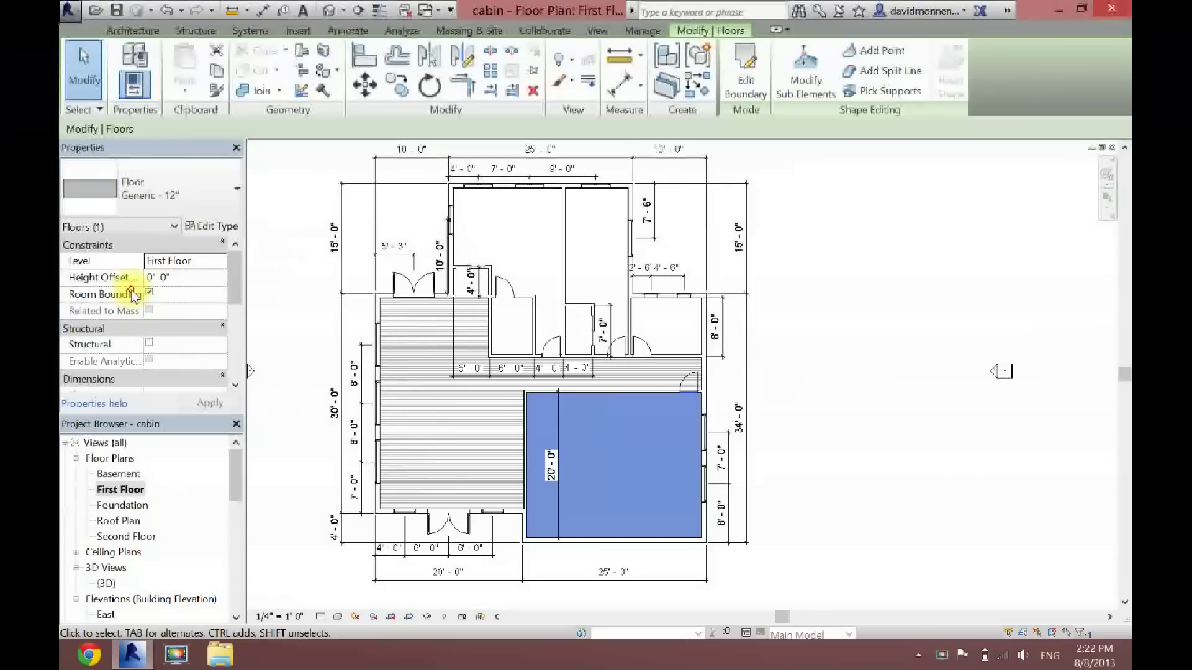
pyautogui.click(811, 456)
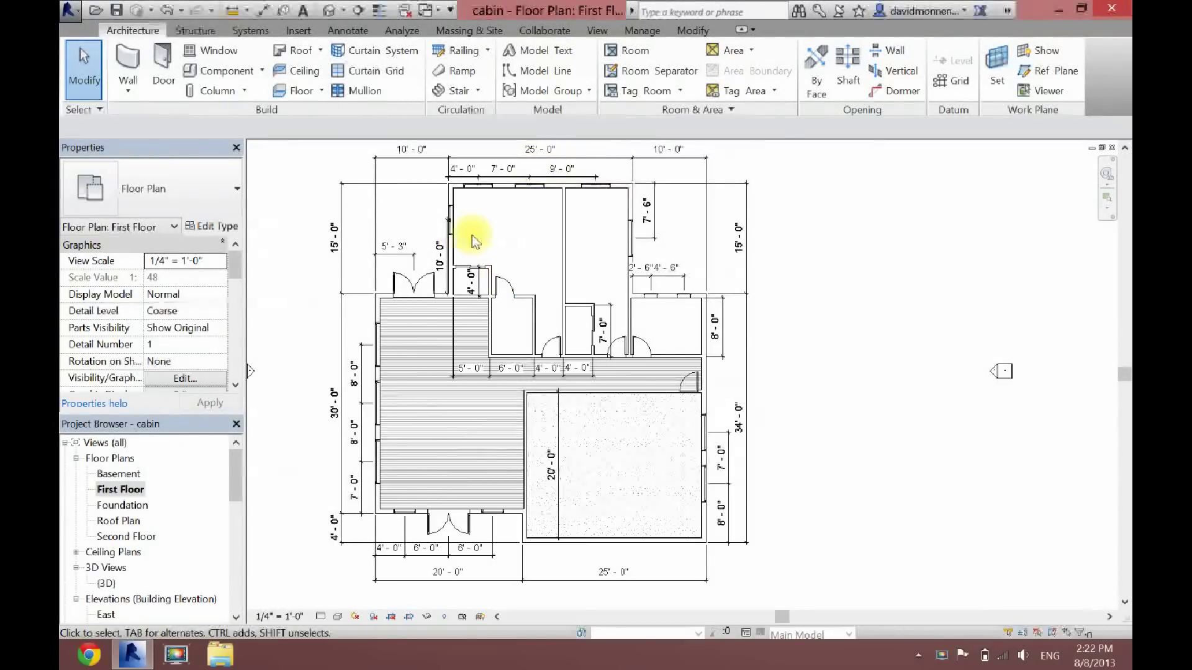
# Start a new floor, pick the upper rooms' walls, and draw the closing boundary lines along the partition.
pyautogui.click(289, 91)
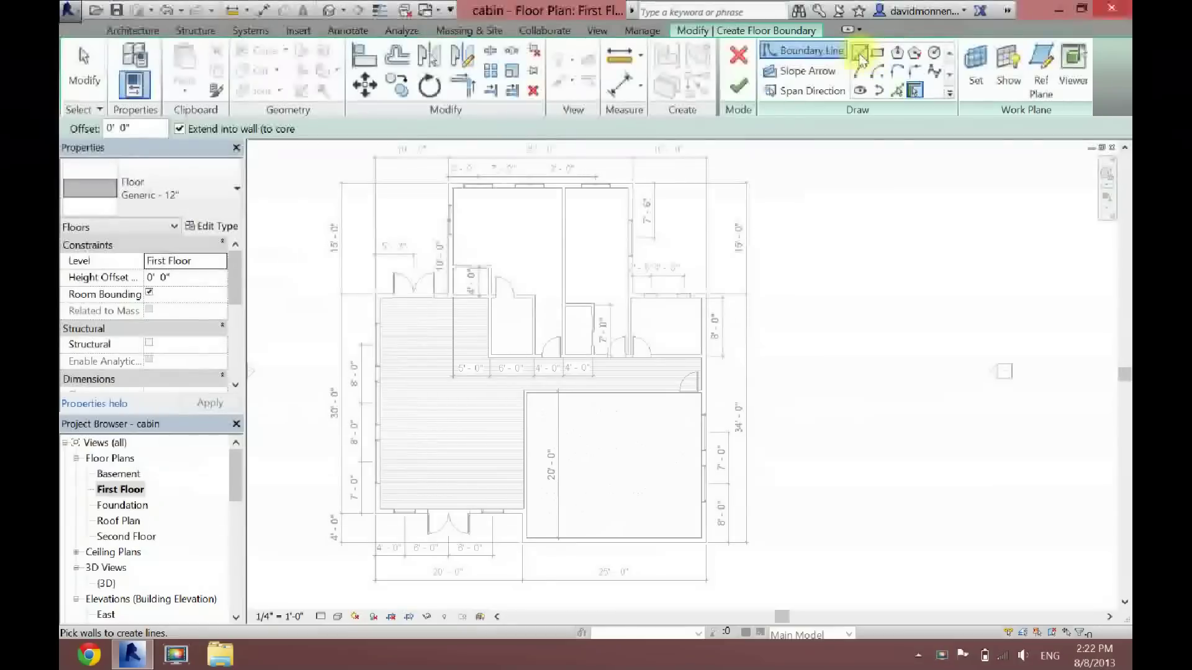
pyautogui.click(455, 200)
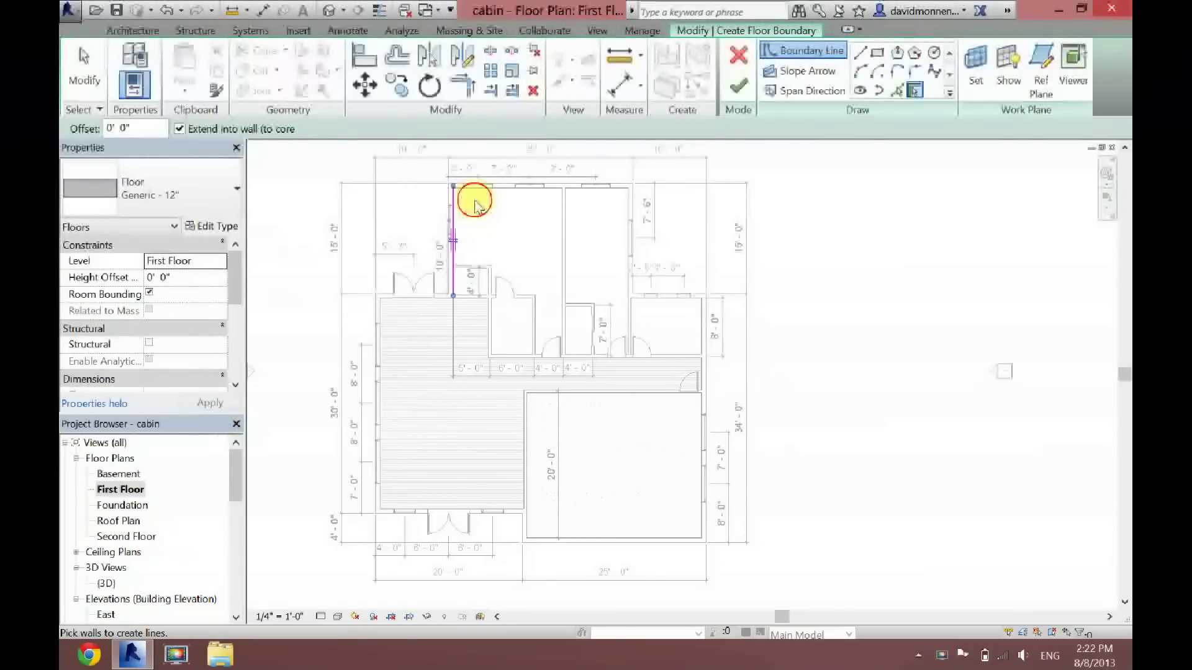
pyautogui.click(540, 187)
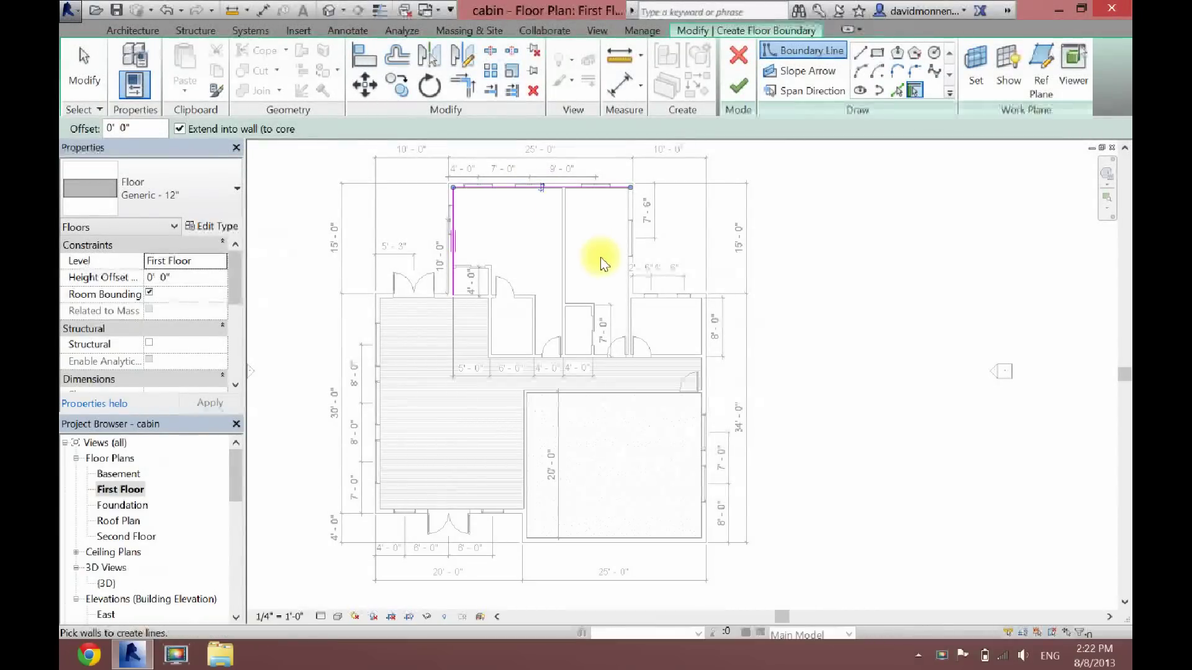
pyautogui.click(628, 249)
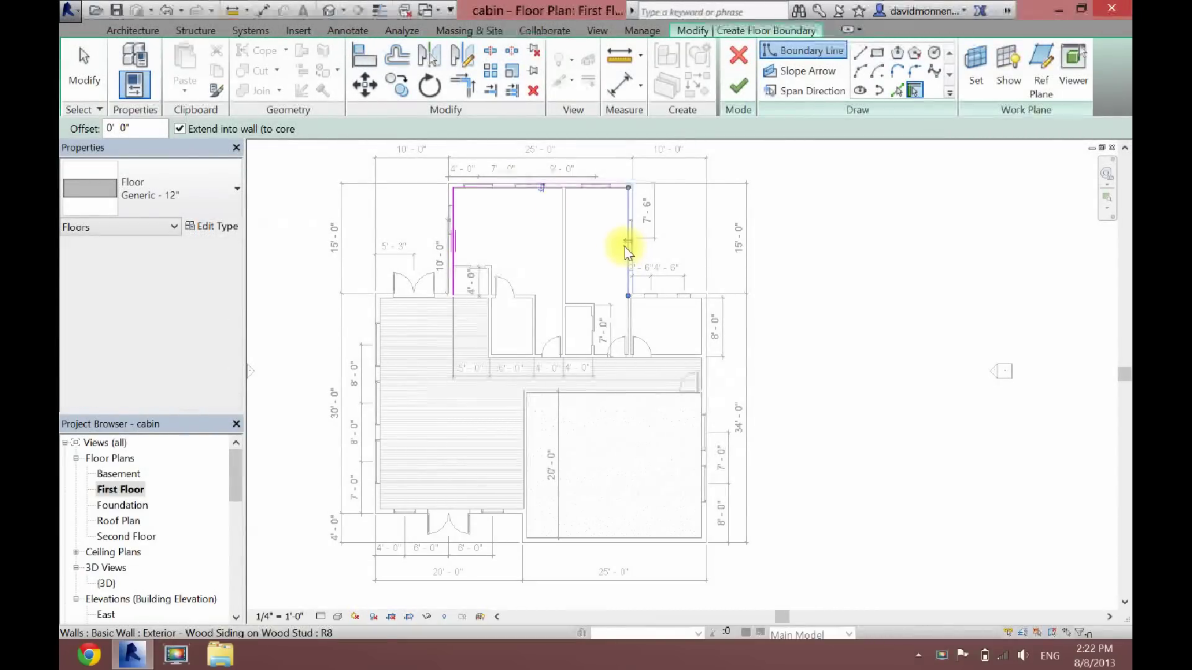
pyautogui.click(523, 355)
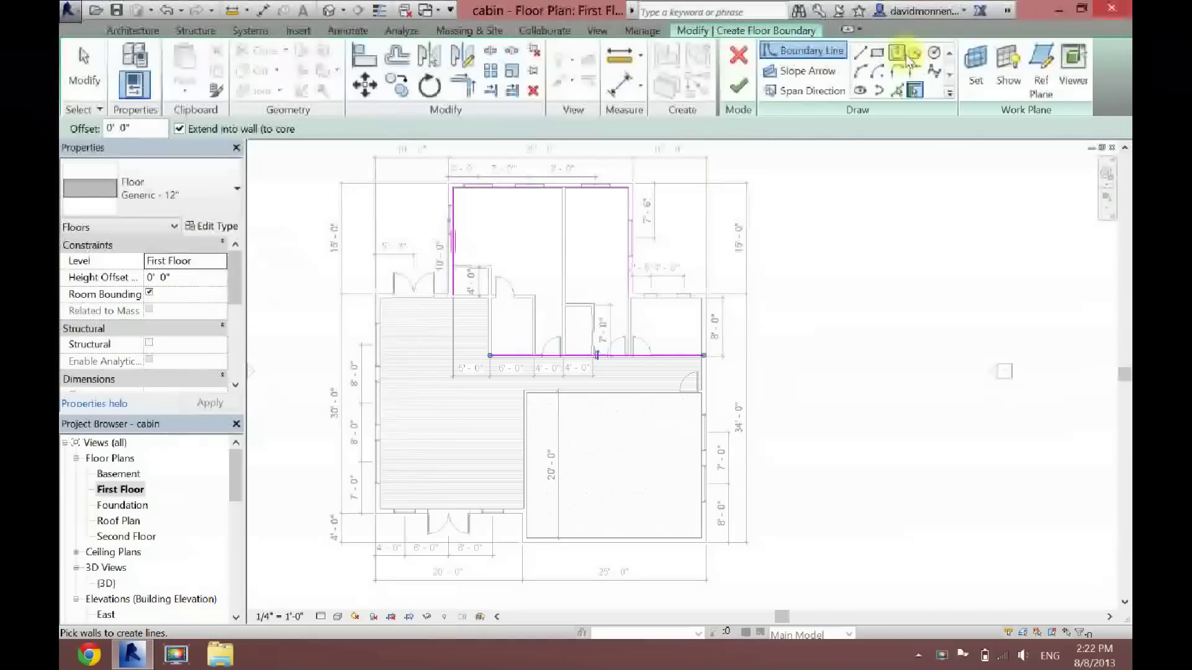
pyautogui.click(859, 54)
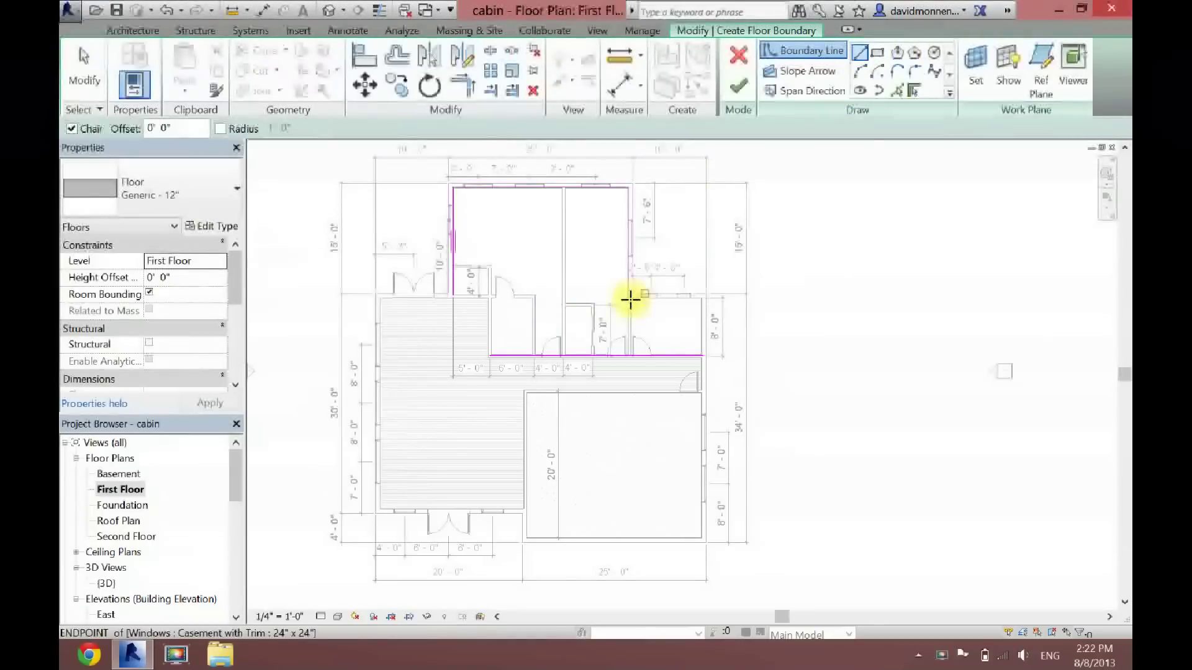
pyautogui.click(535, 356)
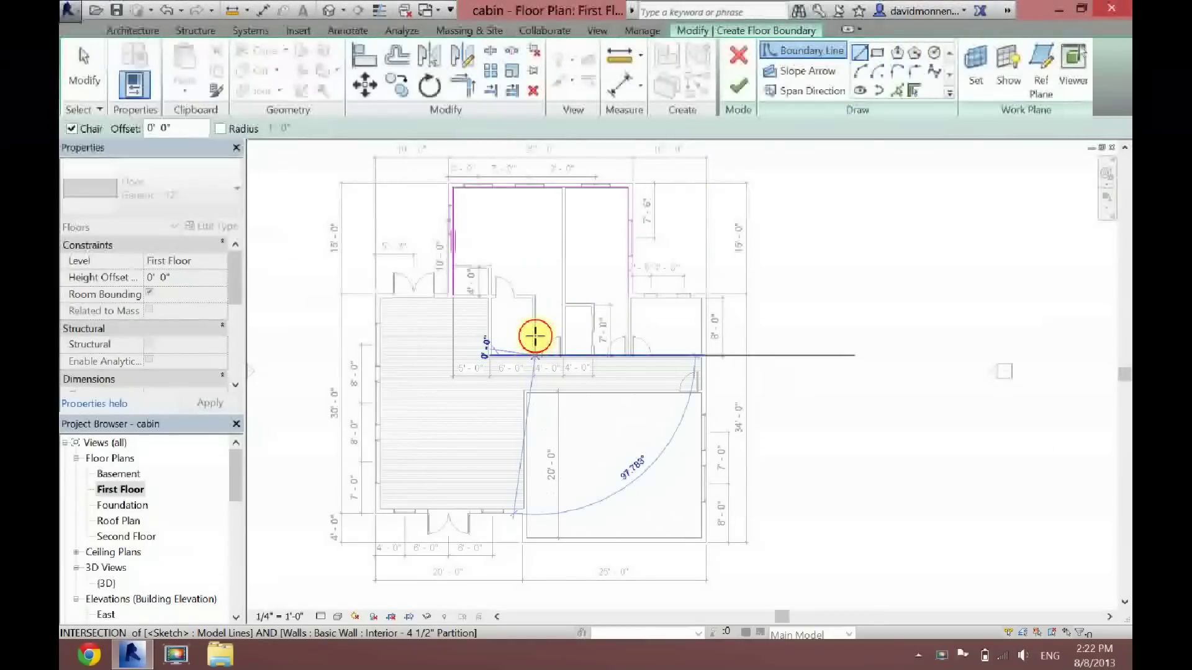
pyautogui.click(535, 298)
pyautogui.click(453, 297)
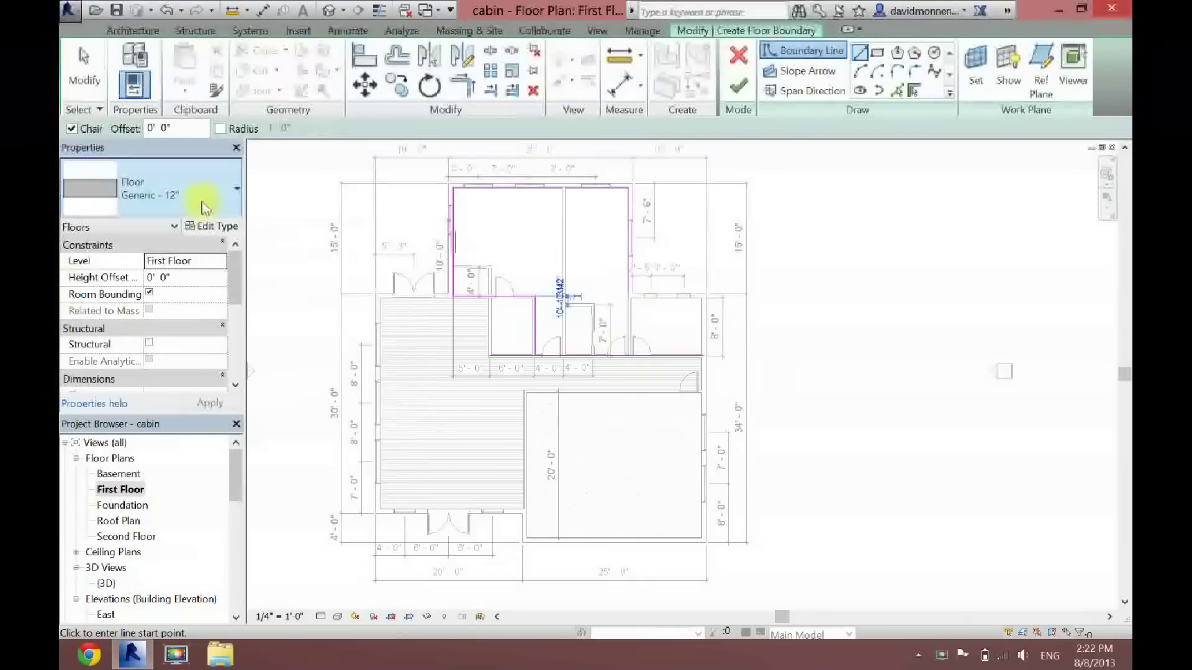
# Trim the boundary's two lower corners and finish the upper rooms' floor.
pyautogui.click(462, 85)
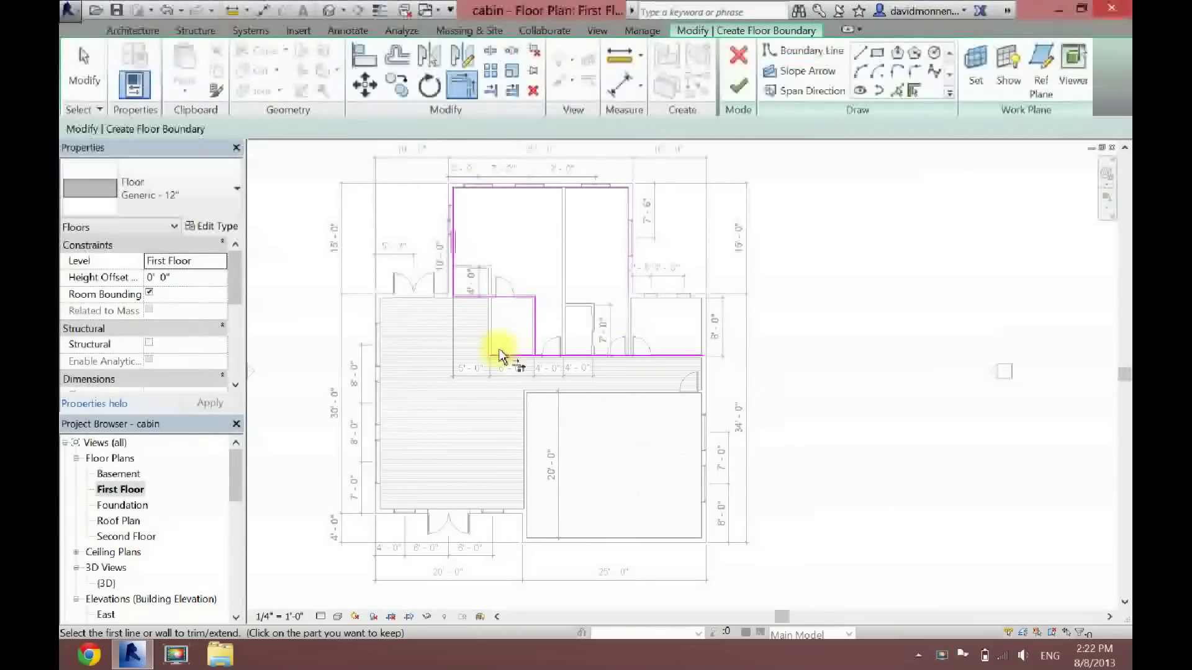
pyautogui.click(548, 357)
pyautogui.click(535, 343)
pyautogui.click(602, 307)
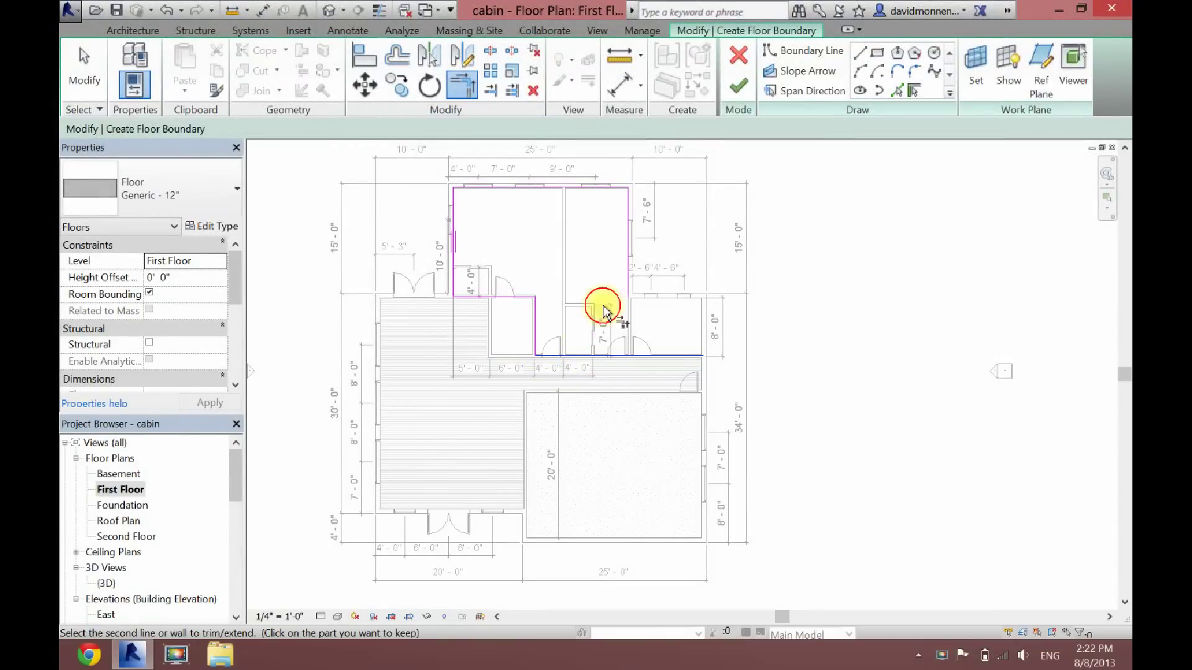
pyautogui.click(623, 349)
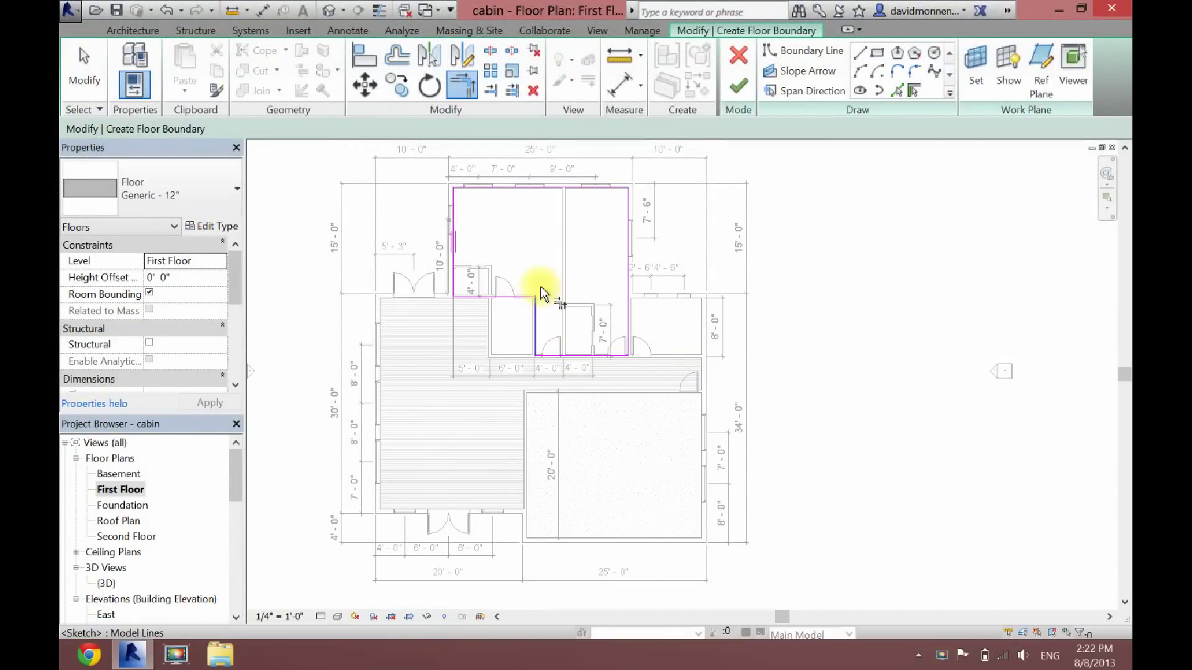
pyautogui.click(748, 88)
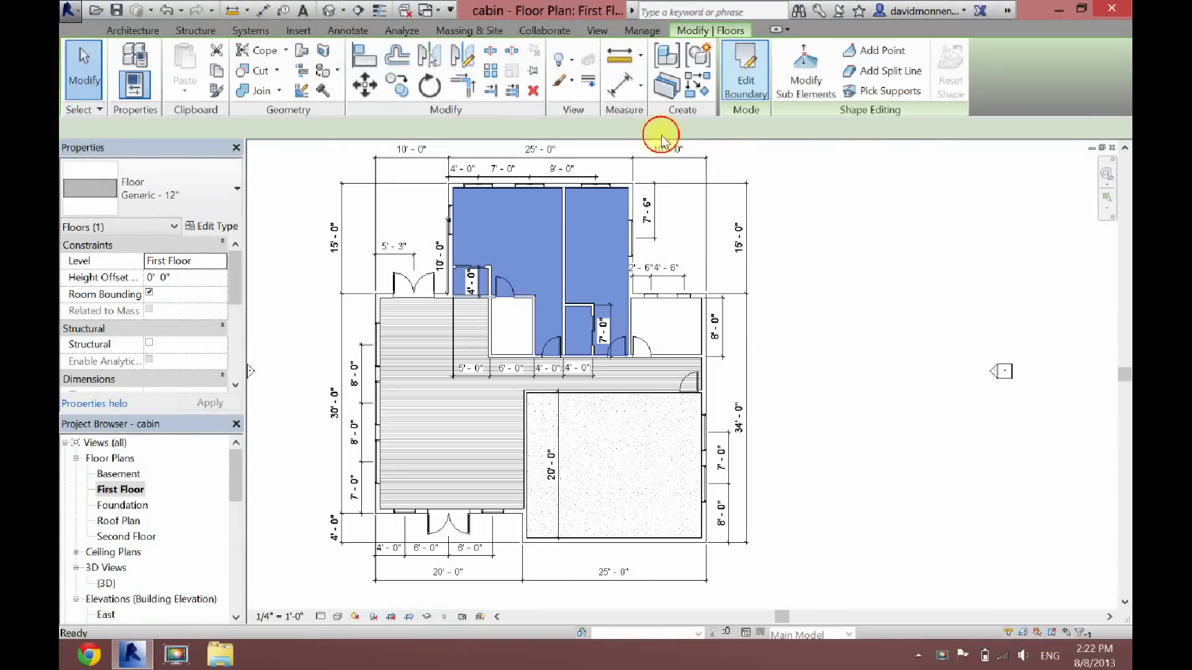
# Make the new floor Wood Truss Joist 12" - Carpet Finish.
pyautogui.click(135, 185)
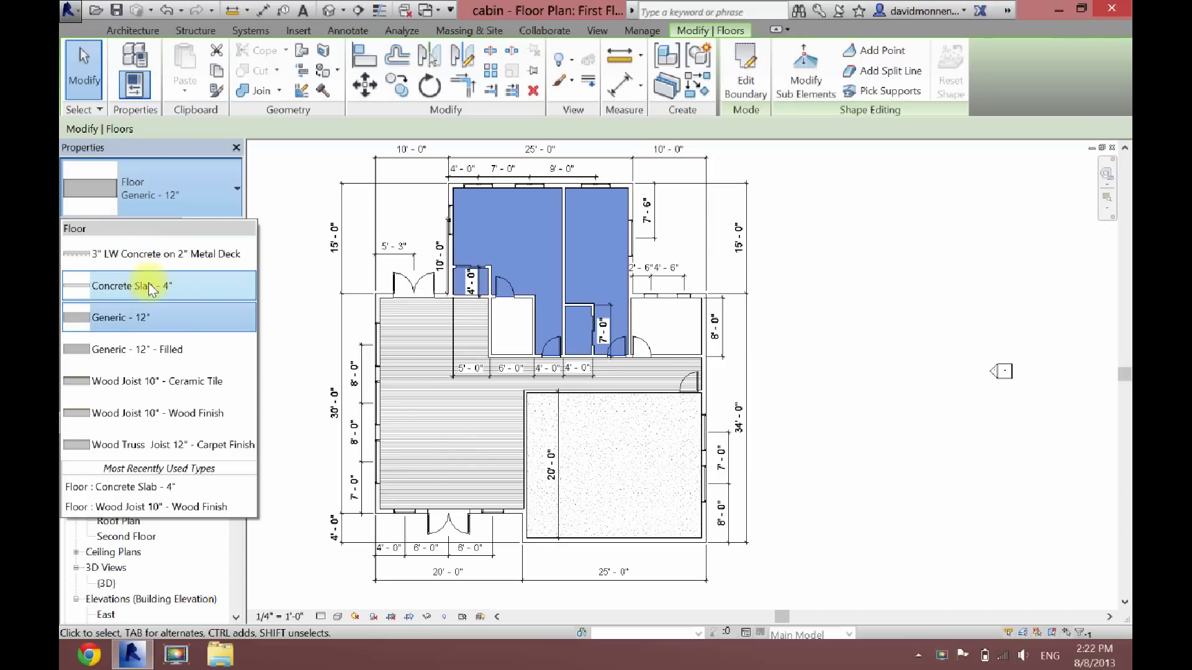
pyautogui.click(133, 435)
pyautogui.click(788, 255)
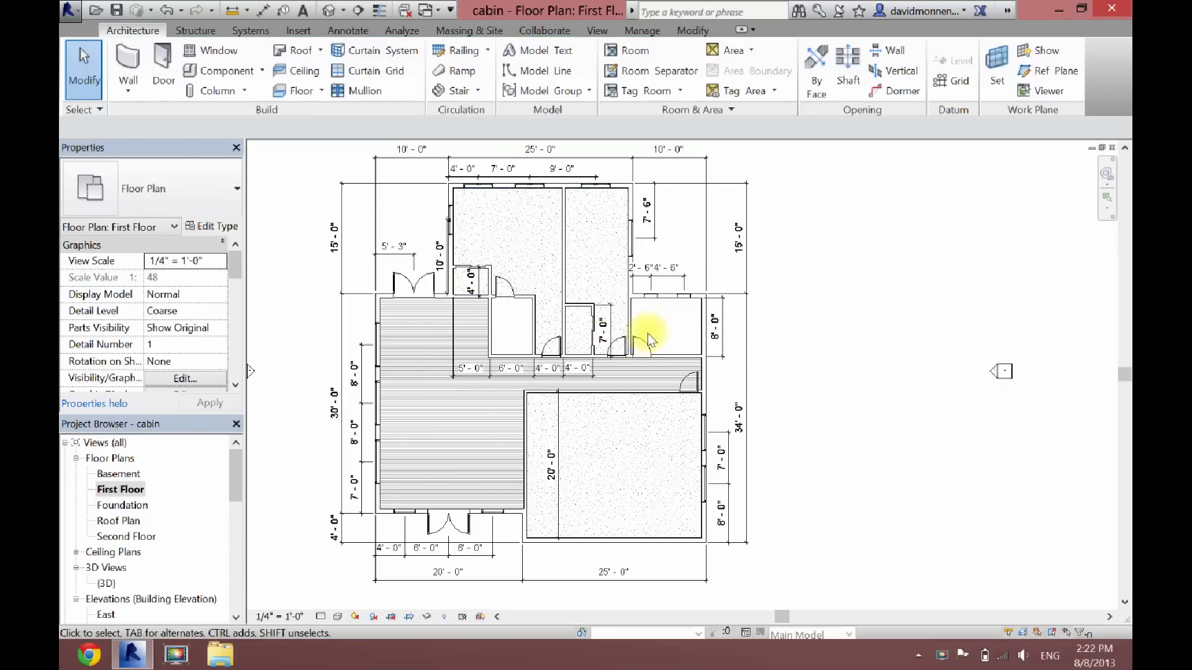
# Start a new floor and draw boundary rectangles around the two small northern rooms.
pyautogui.click(296, 70)
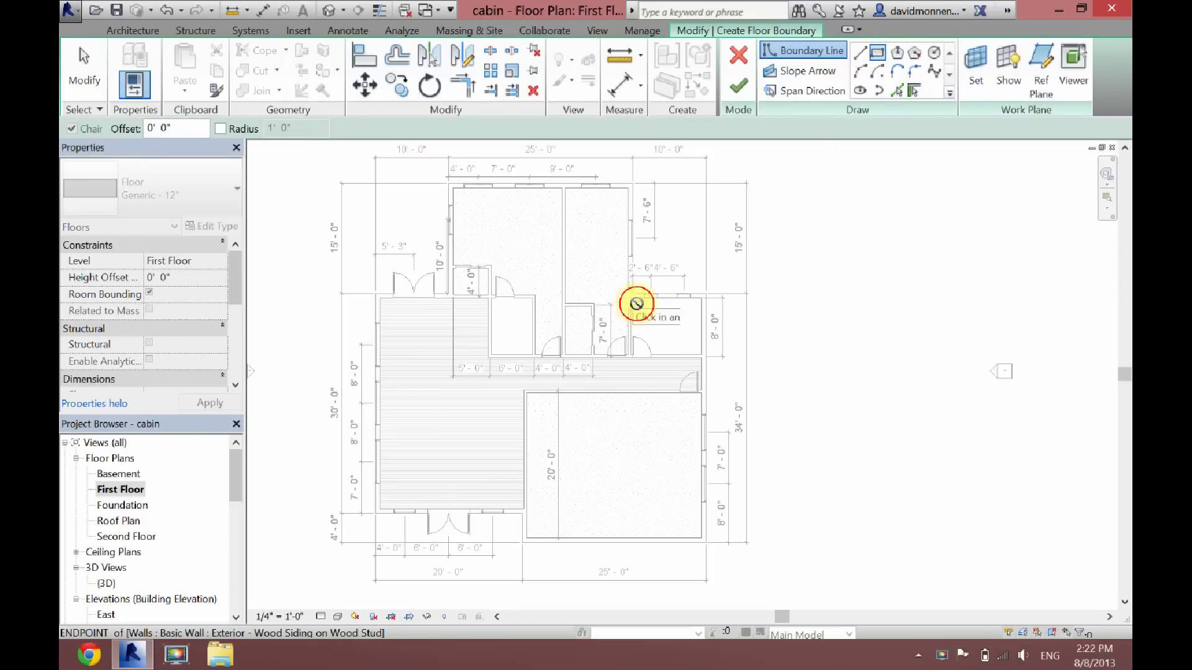
pyautogui.click(631, 299)
pyautogui.click(702, 354)
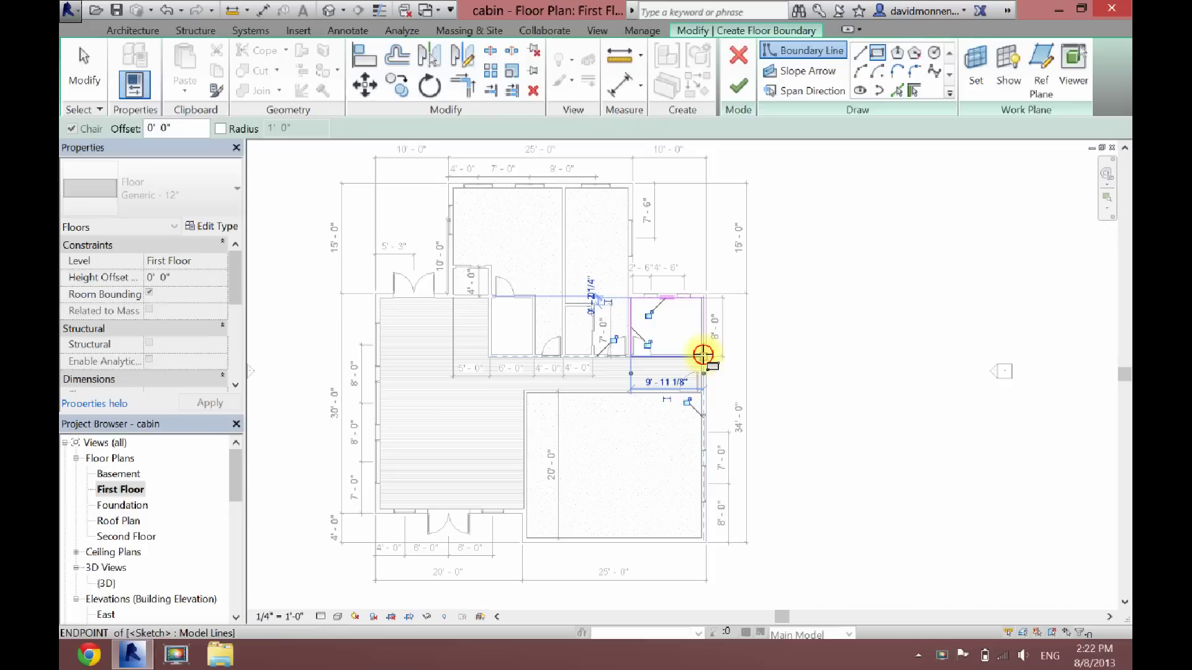
pyautogui.click(491, 299)
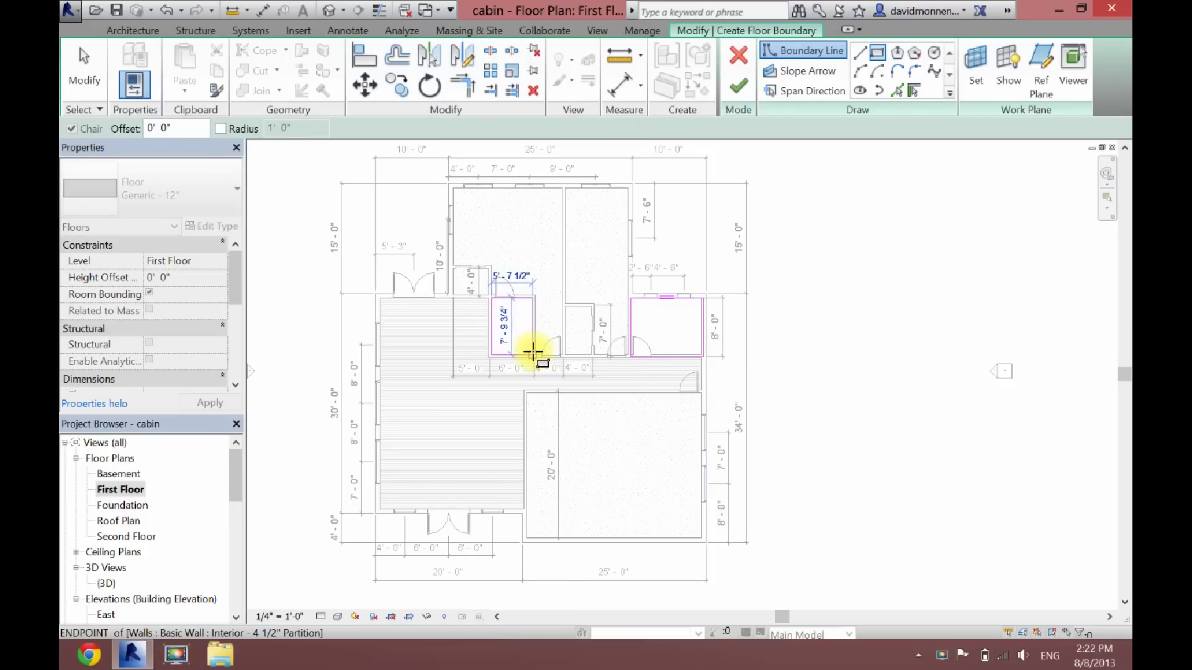
pyautogui.click(532, 352)
pyautogui.click(84, 71)
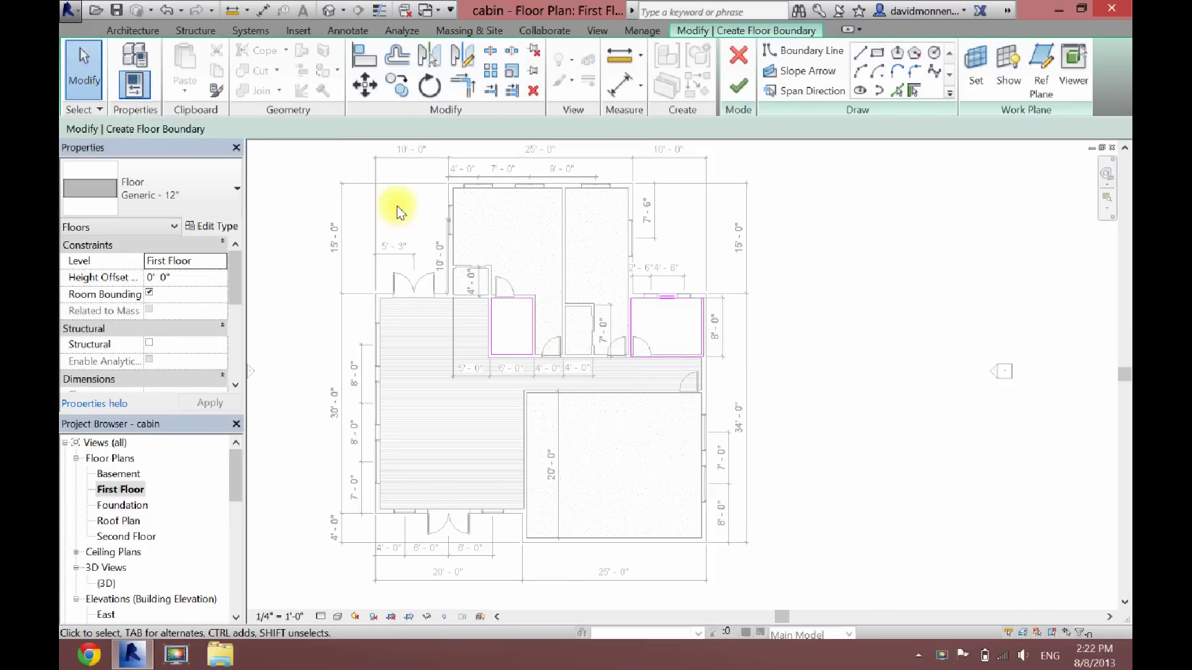
# Nudge the right room's bottom boundary line down to the wall edge and finish the sketch.
pyautogui.scroll(7, 493, 306)
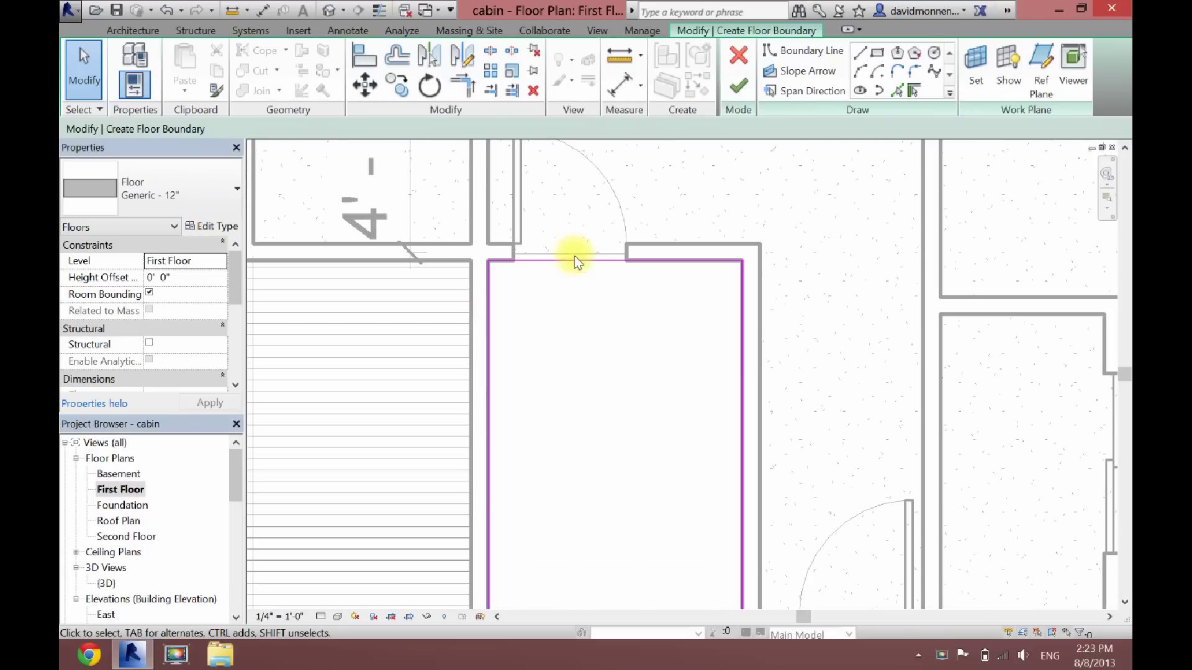
pyautogui.click(570, 261)
pyautogui.scroll(-5, 569, 266)
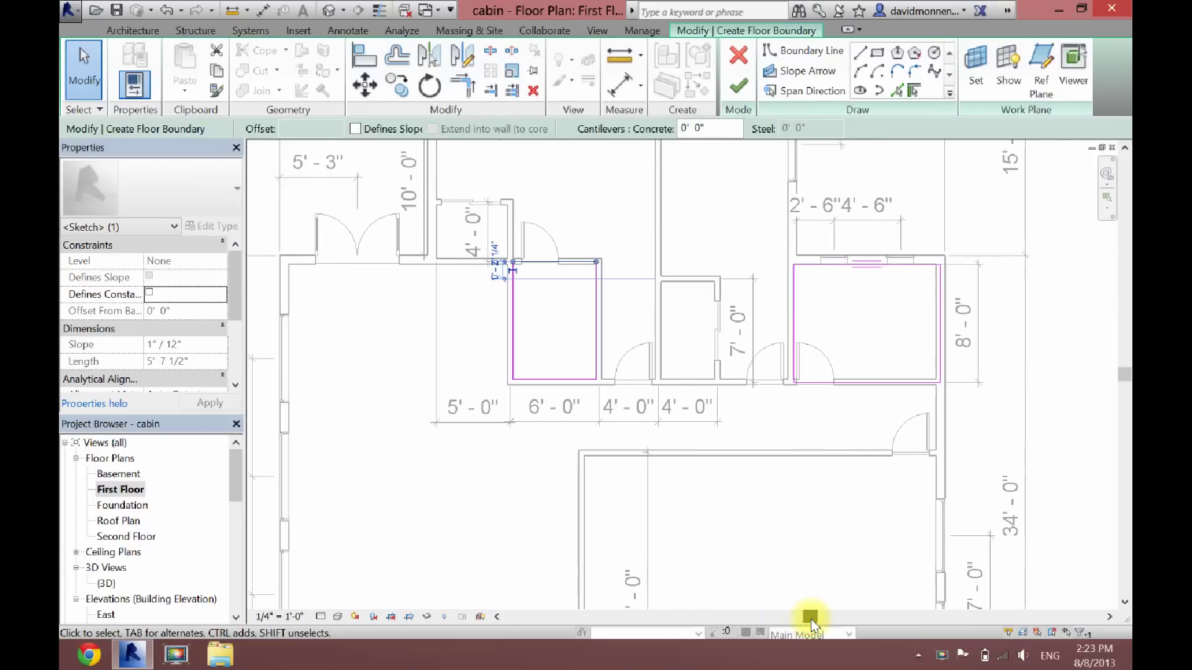
pyautogui.scroll(5, 820, 380)
pyautogui.click(820, 383)
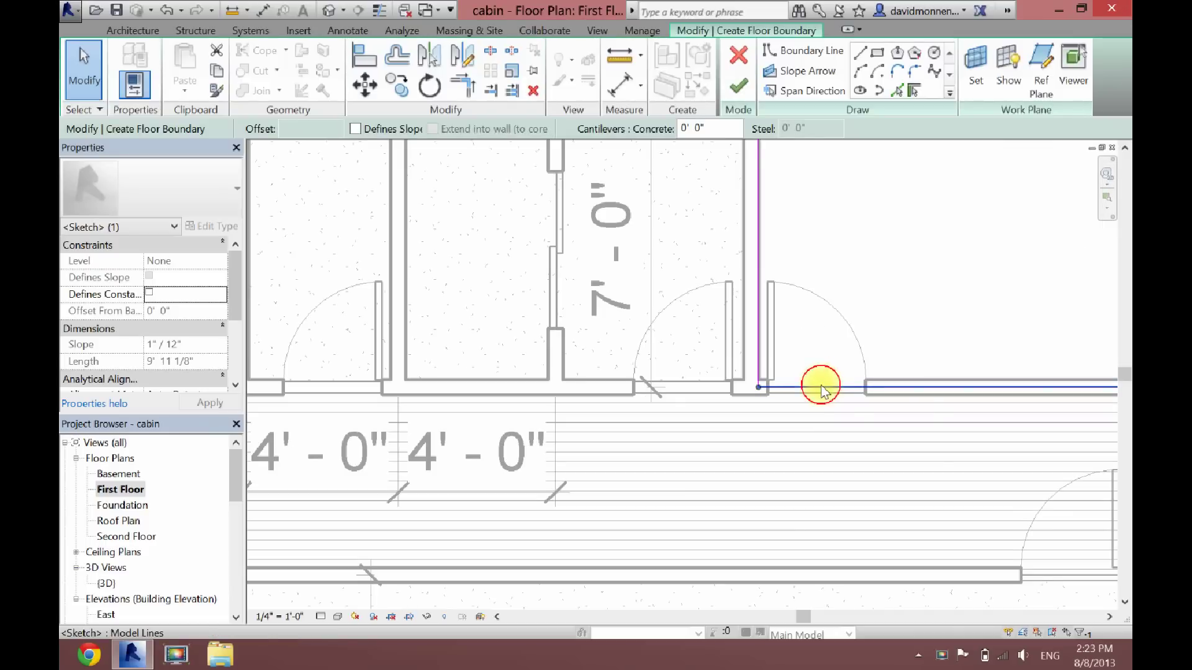
pyautogui.press('Down')
pyautogui.press('Down')
pyautogui.press('Down')
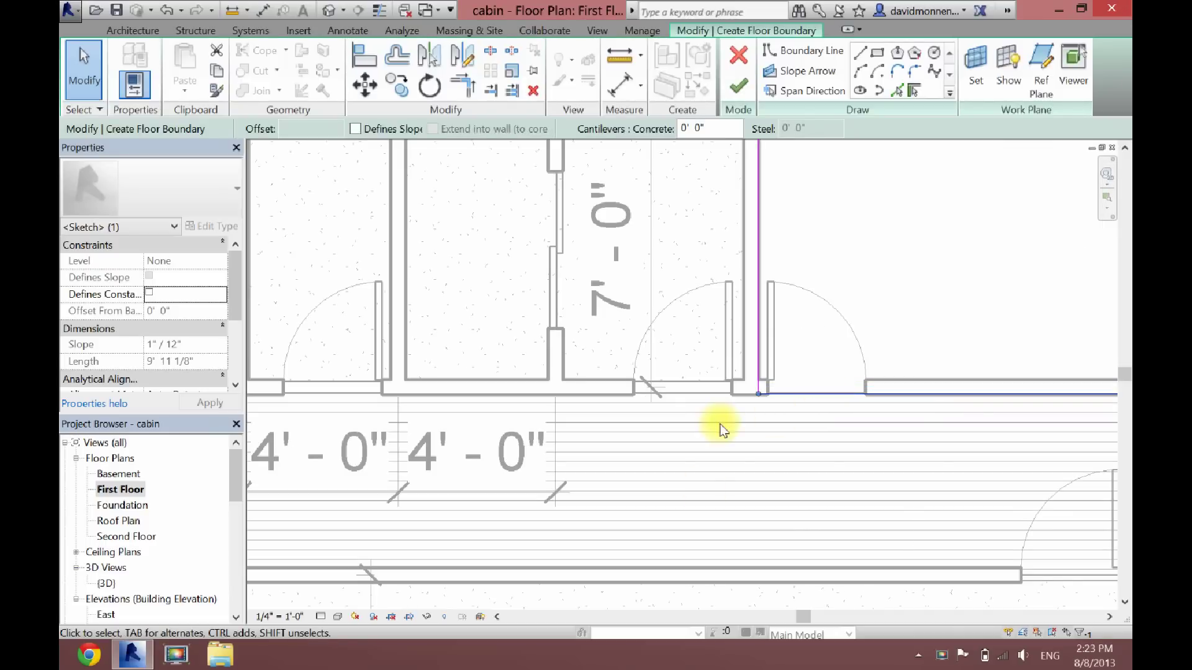
pyautogui.click(738, 87)
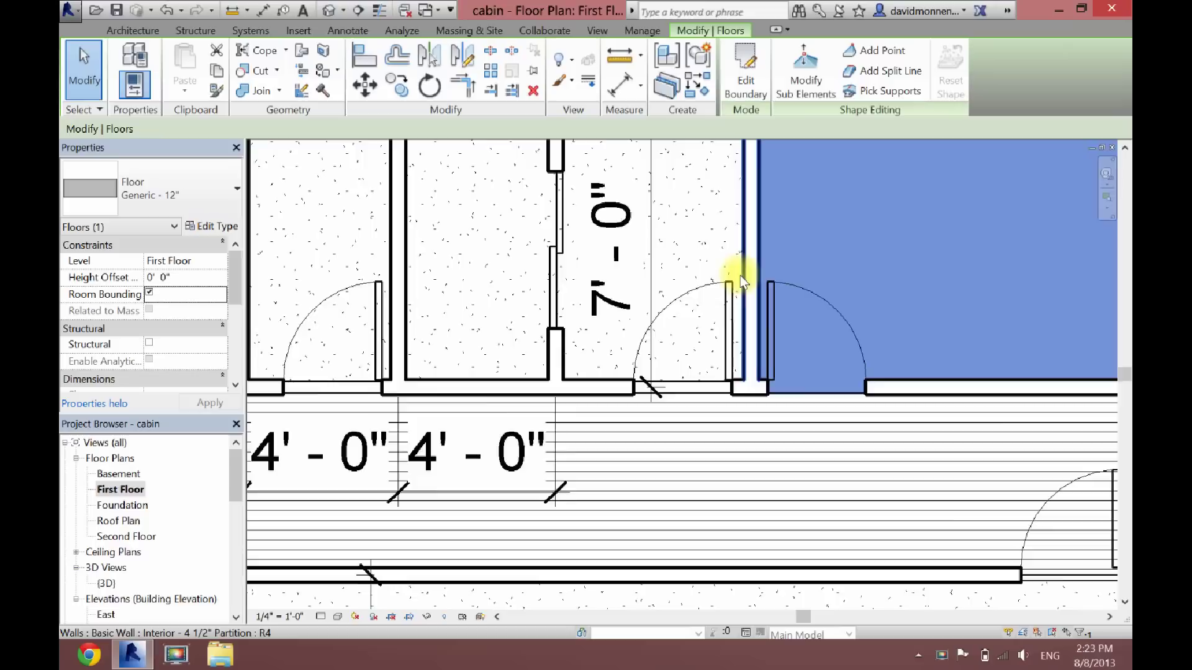
# Make the new small-rooms floor Wood Joist 10" - Ceramic Tile.
pyautogui.scroll(-5, 742, 281)
pyautogui.click(222, 200)
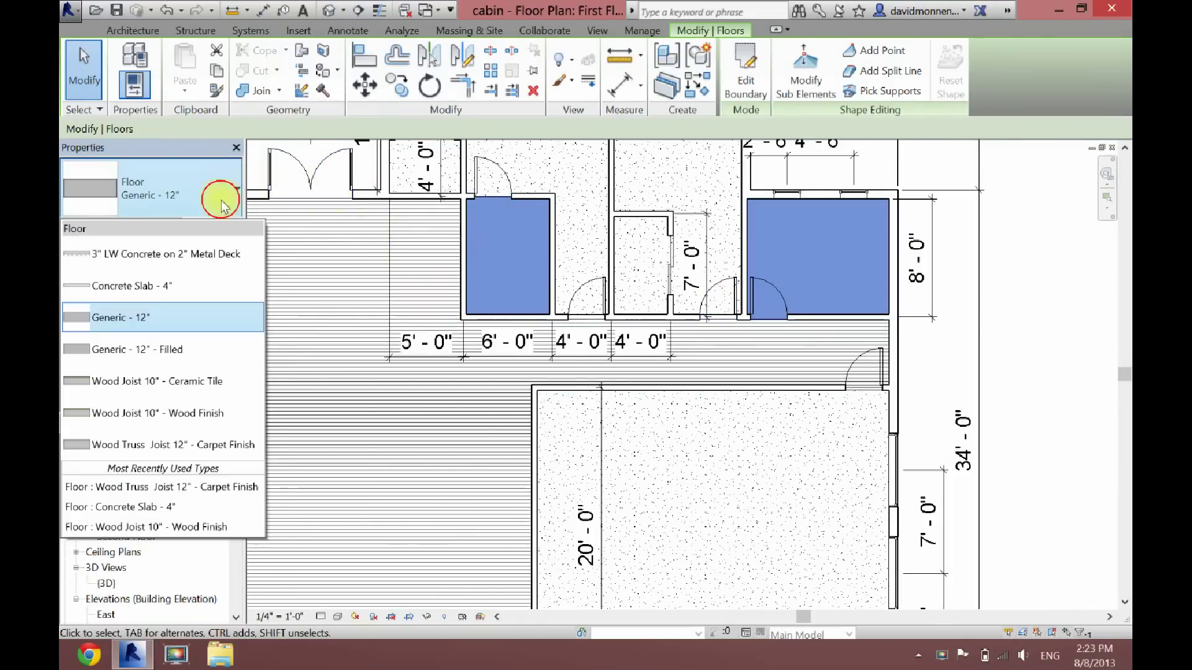
pyautogui.click(199, 379)
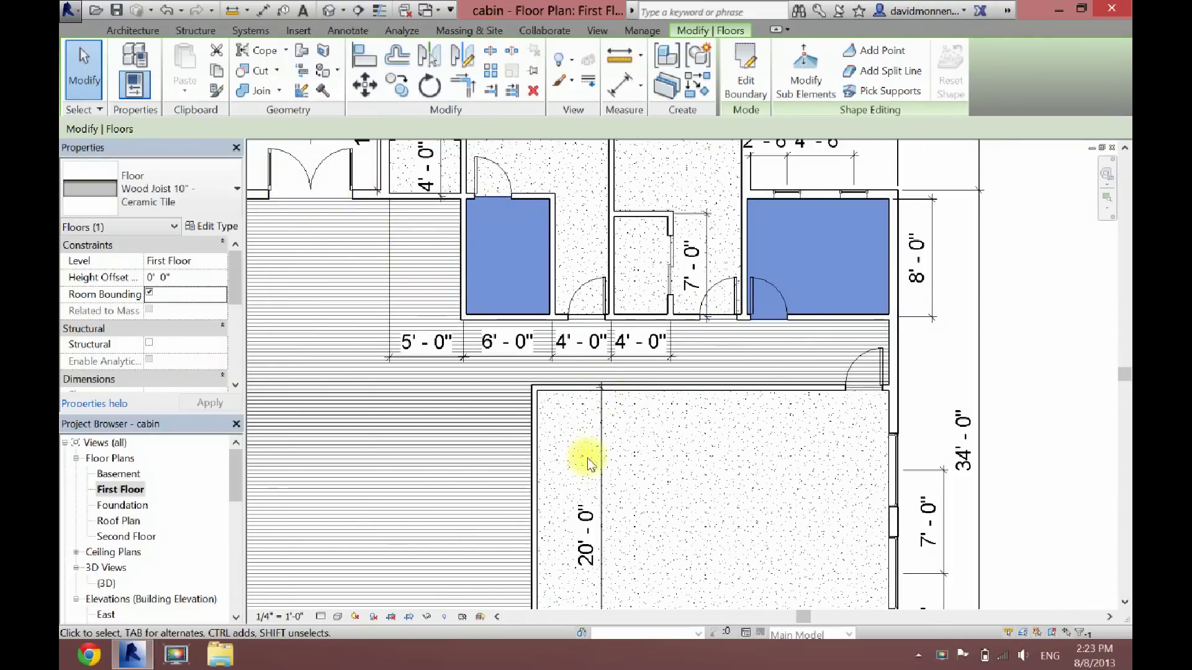
pyautogui.click(657, 473)
pyautogui.scroll(-4, 760, 484)
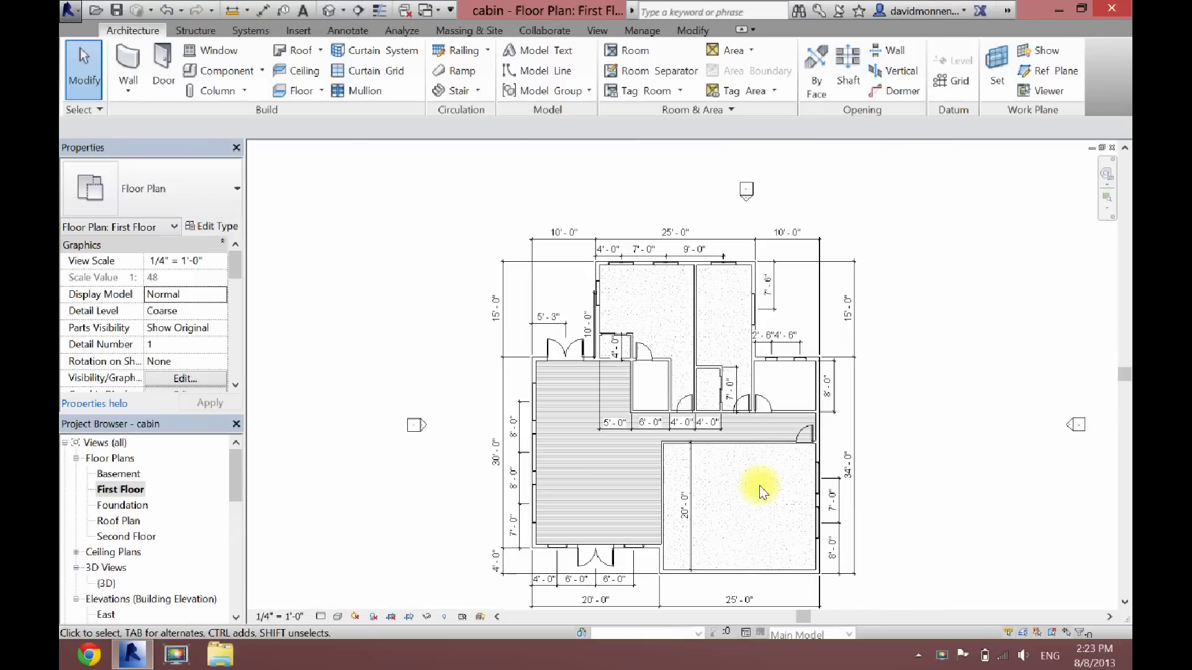